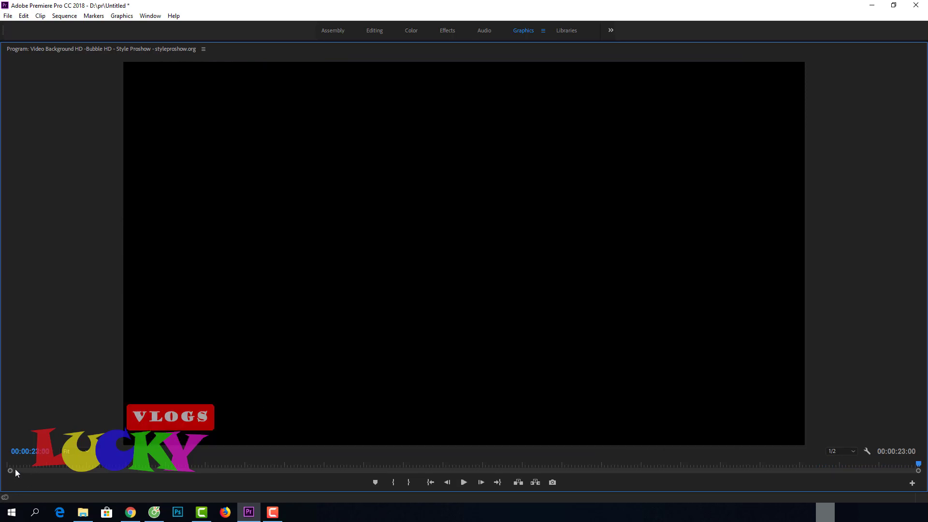
- Play the finished bokeh sequence from its first frame in the maximized Program Monitor
click(463, 481)
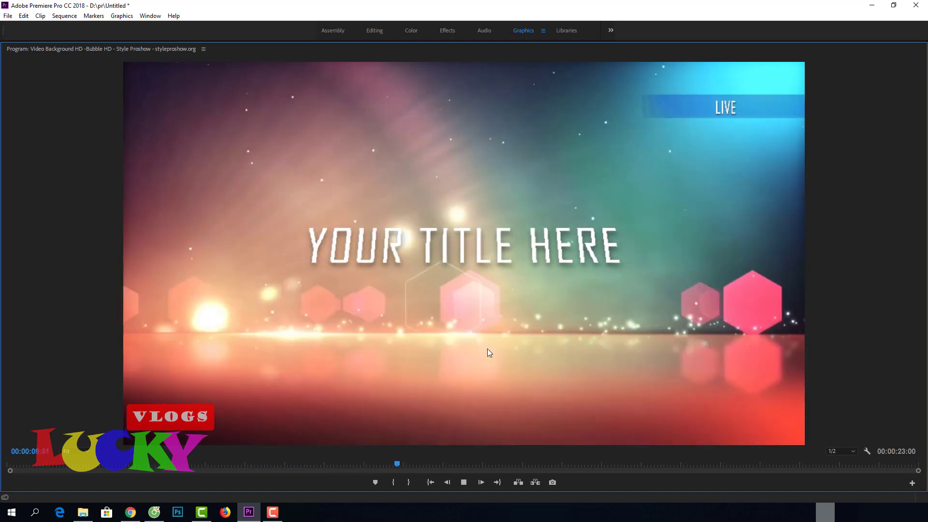
- Pause and resume playback on the title, then restore the full editing workspace
key(space)
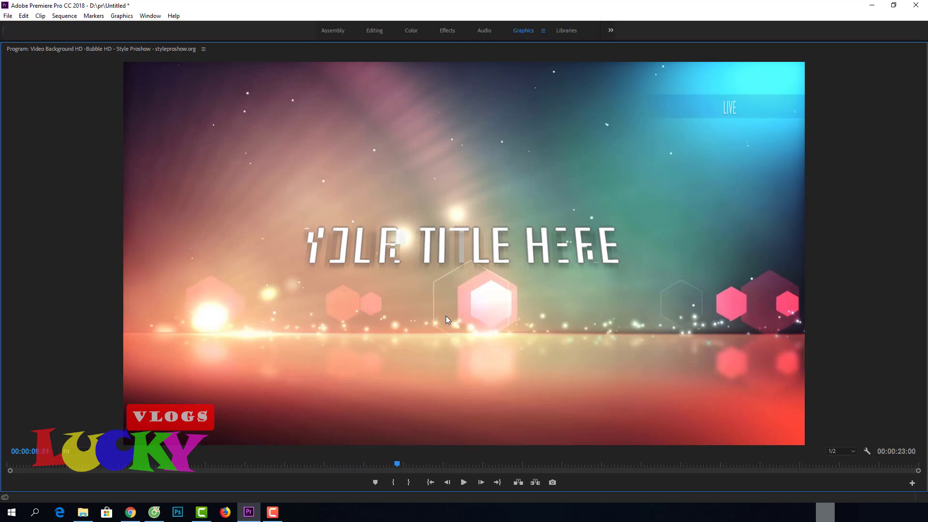
key(space)
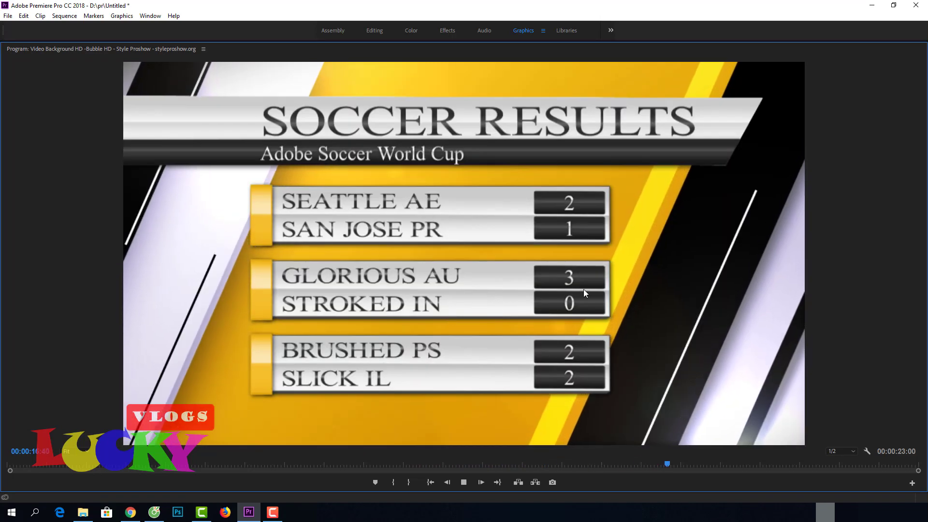
key(grave)
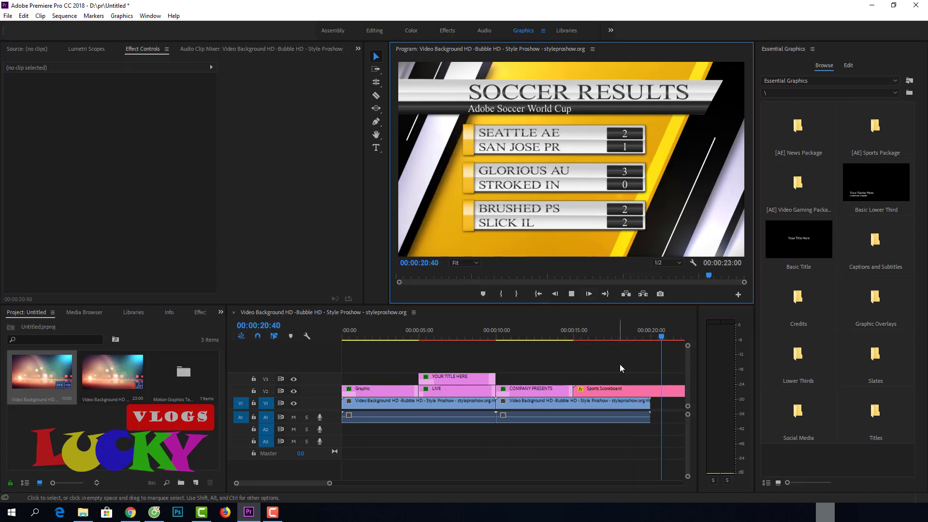
- Stop playback, revisit the credits frame, select Captions and Subtitles, and rewind to 00:00:00:00
key(space)
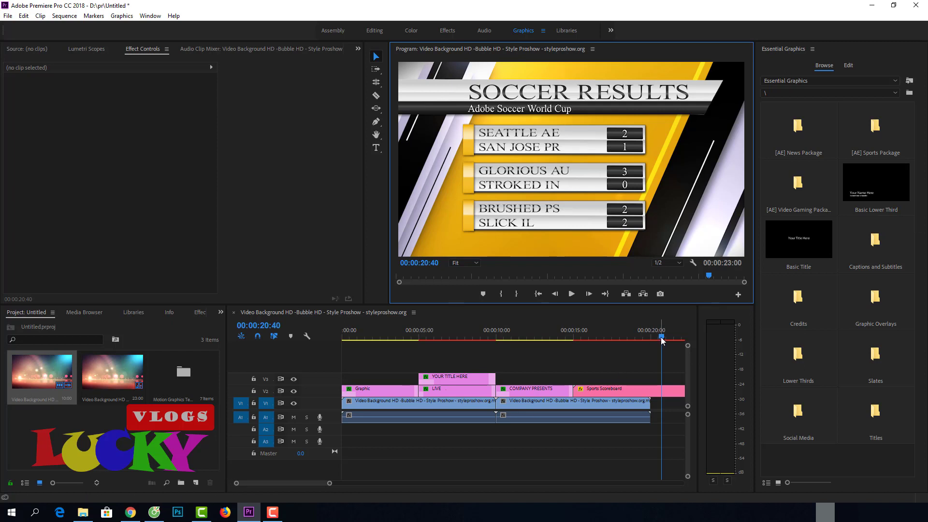
drag(661, 338, 549, 338)
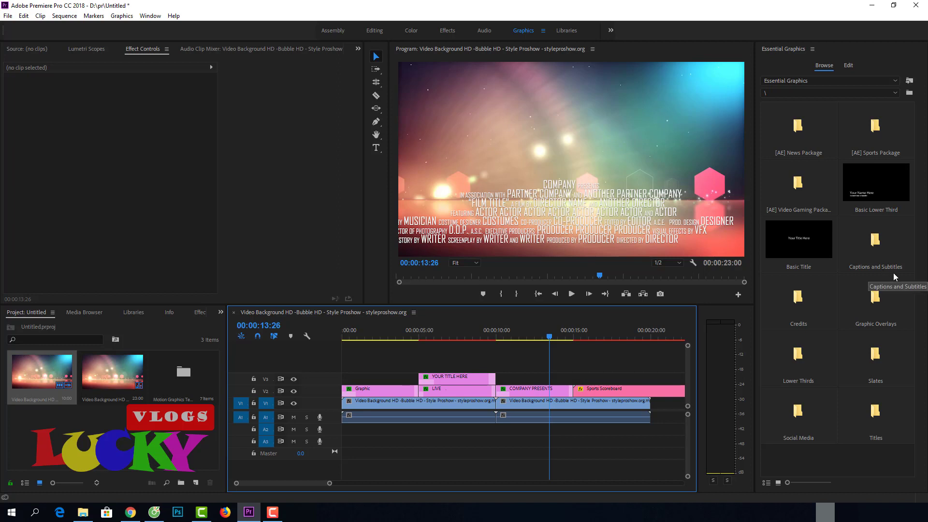
click(883, 249)
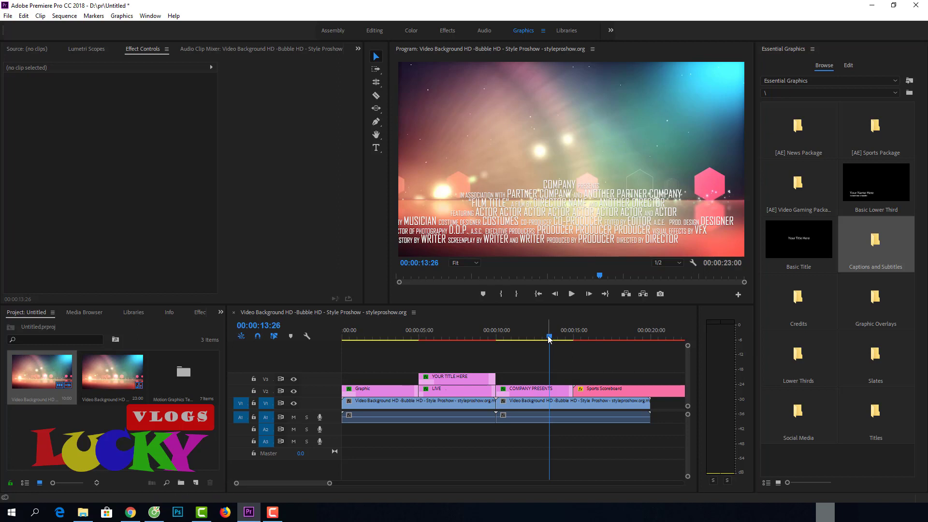
drag(550, 339, 338, 381)
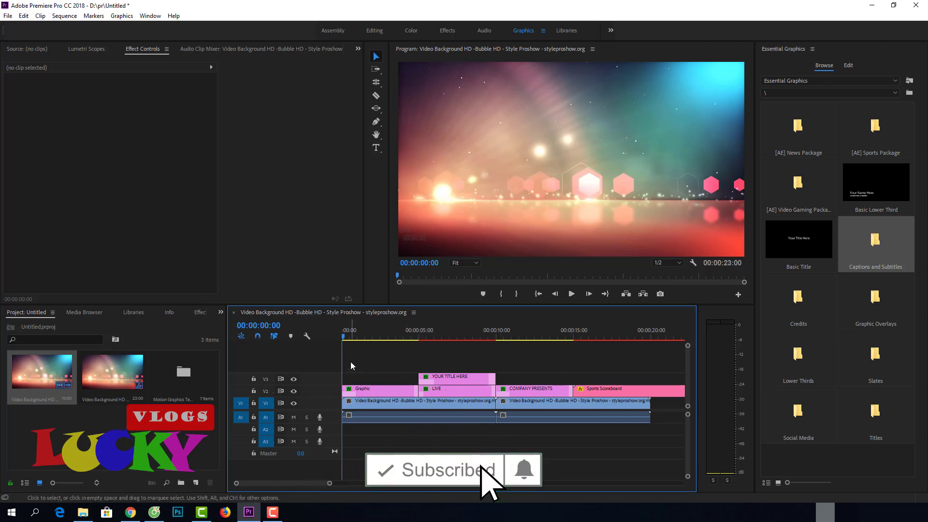
- Delete every clip in the sequence and place the Video Background HD clip on V1
drag(352, 359, 642, 449)
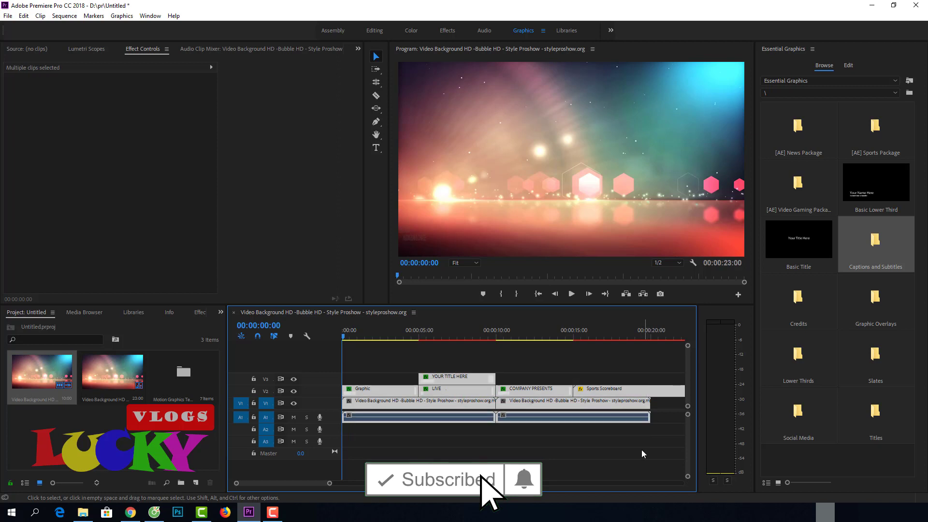
key(Delete)
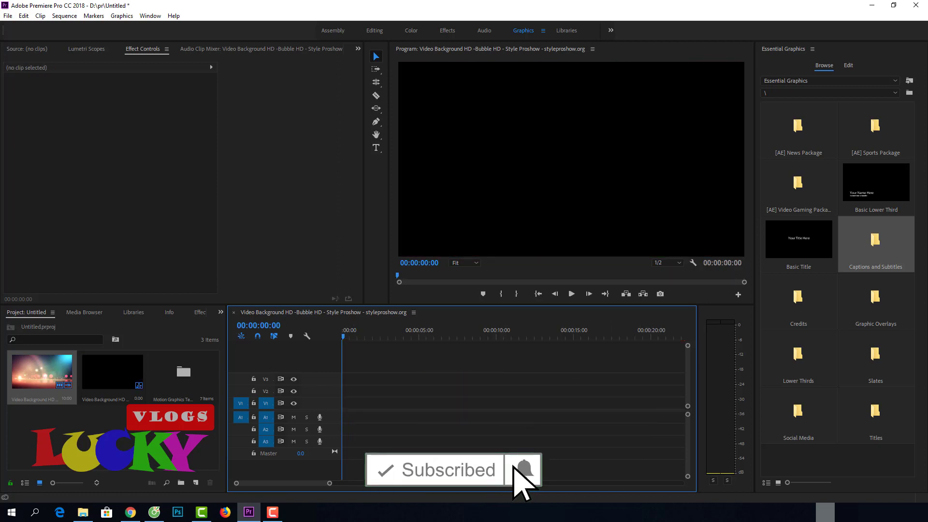
mouse_move(42, 371)
mouse_down()
mouse_move(357, 408)
mouse_move(349, 416)
mouse_up()
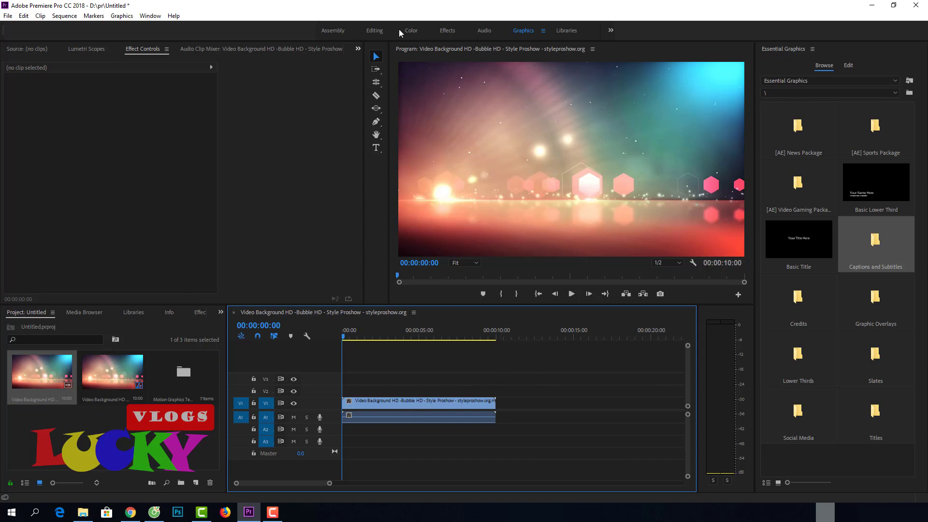
click(151, 16)
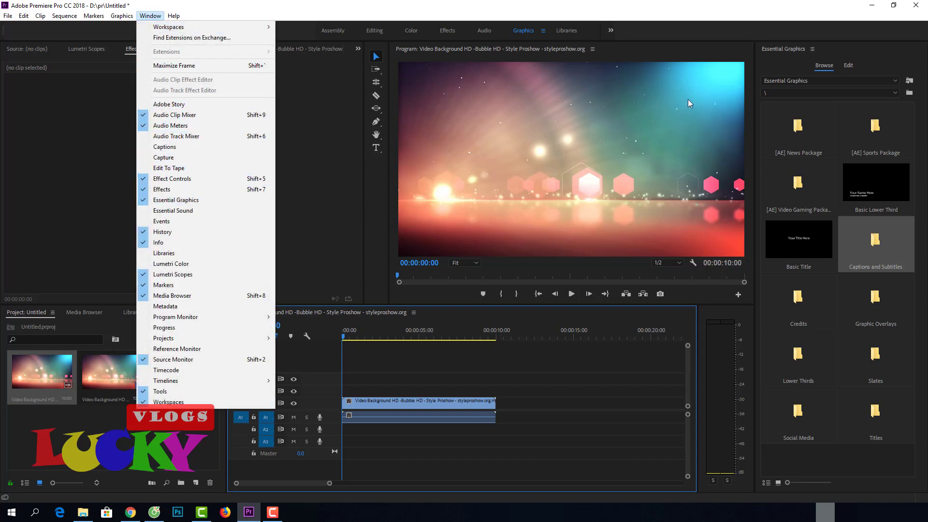
click(498, 10)
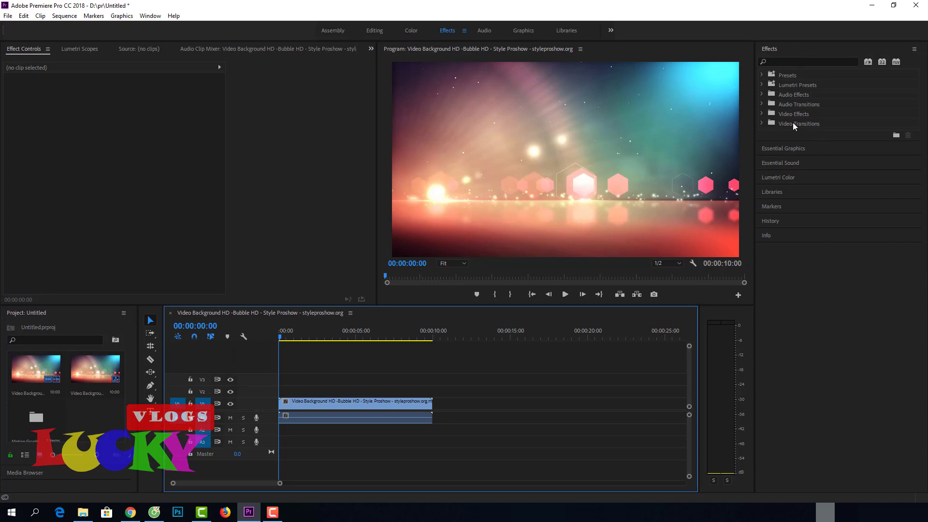
click(526, 32)
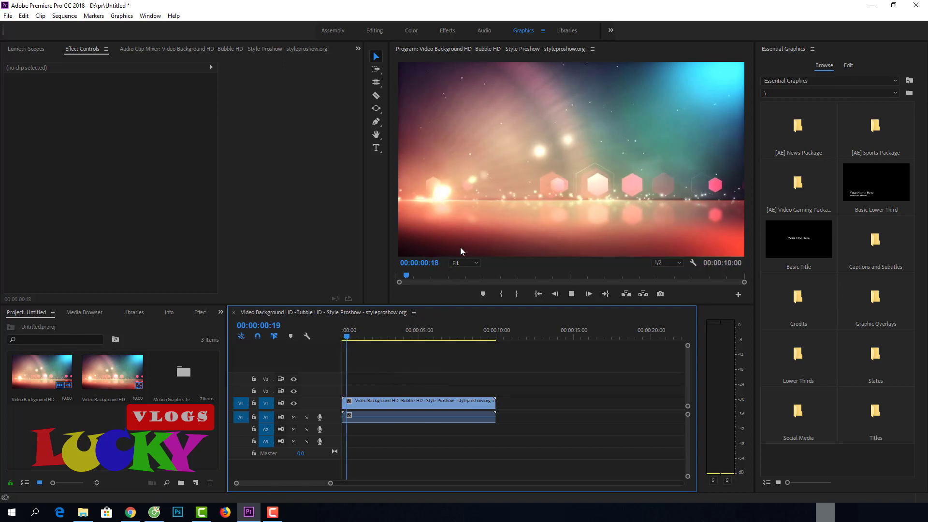
key(space)
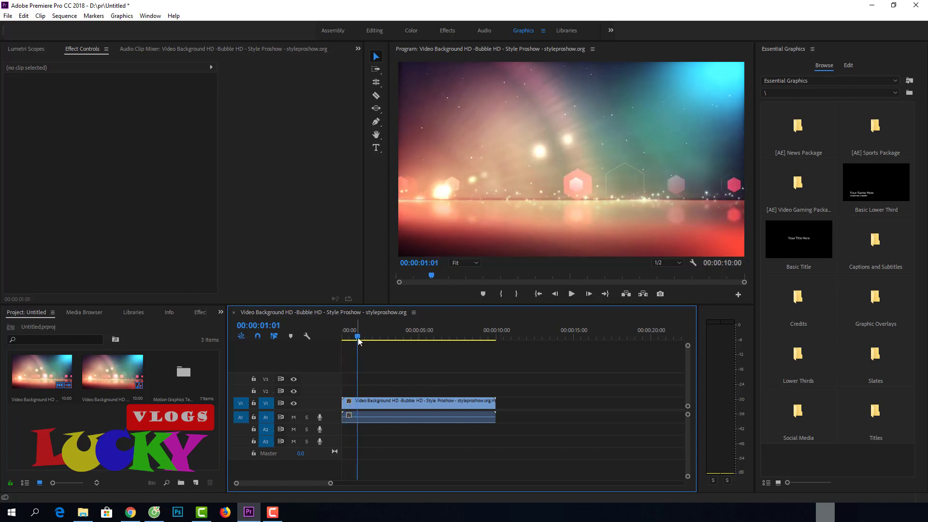
key(Home)
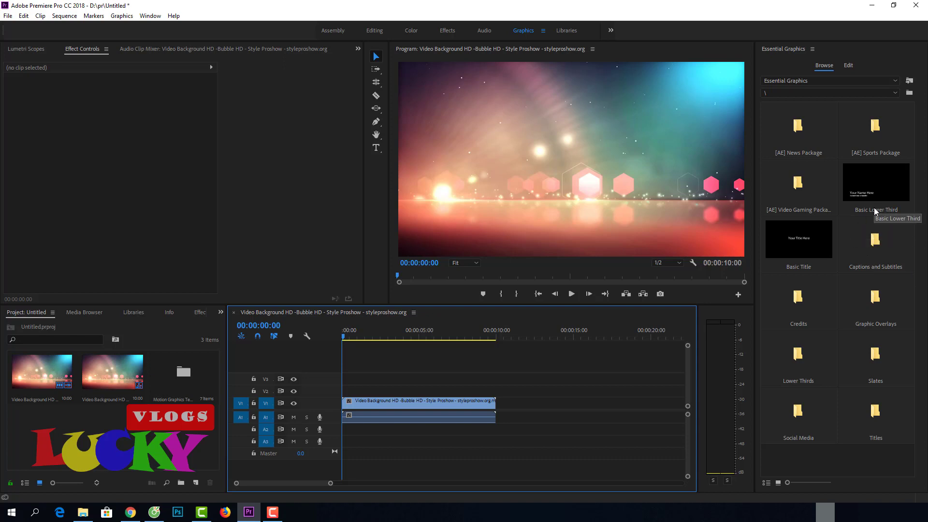
- Add the Basic Lower Third on V2, preview it, and start editing its Your Name Here text
mouse_move(877, 177)
mouse_down()
mouse_move(476, 384)
mouse_move(332, 391)
mouse_up()
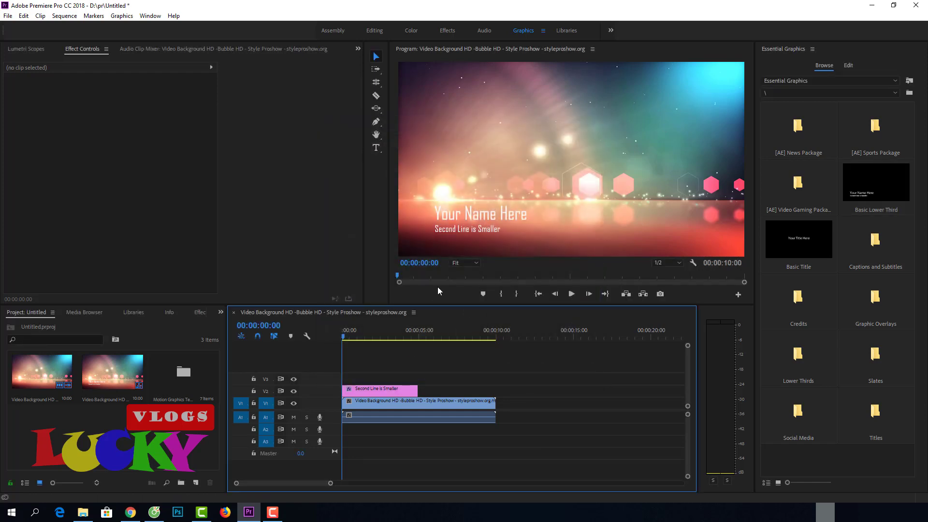
key(space)
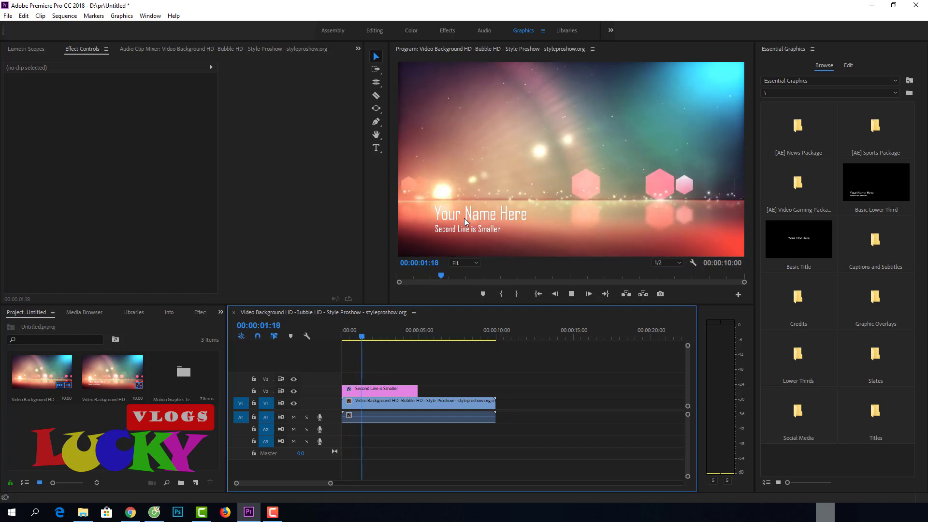
click(473, 218)
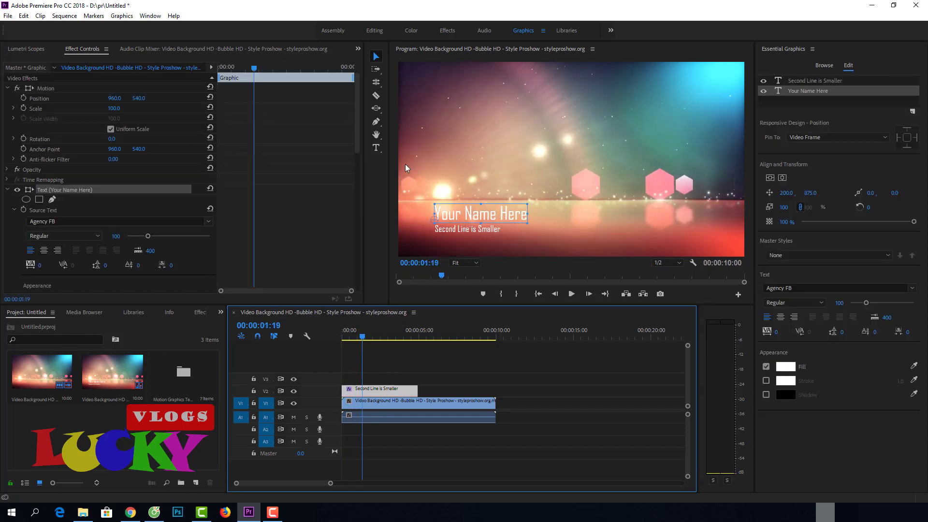
double_click(507, 216)
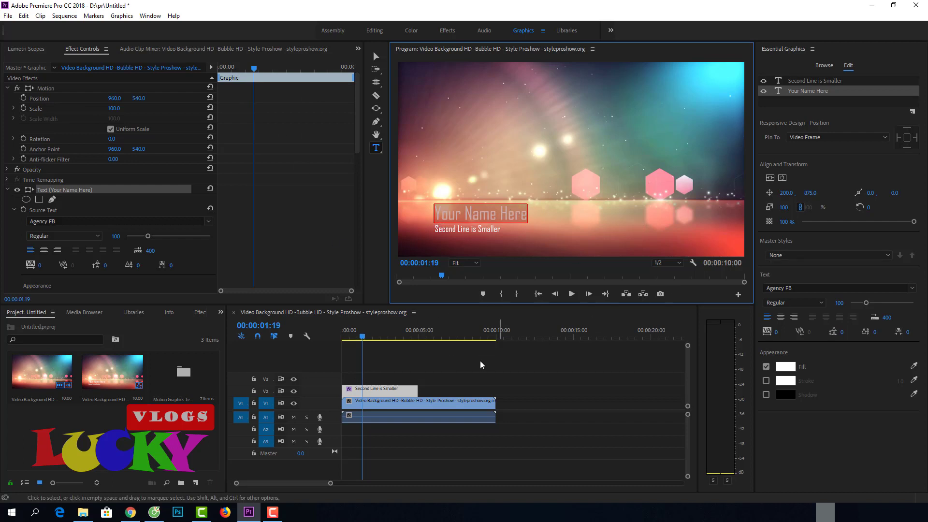
- Delete the lower third graphic and open the Lower Thirds template folder
click(823, 65)
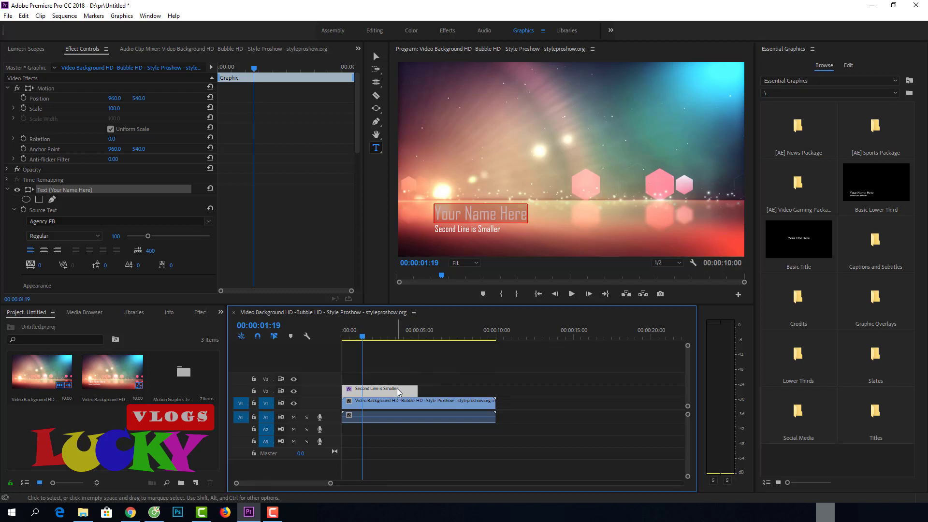
key(Delete)
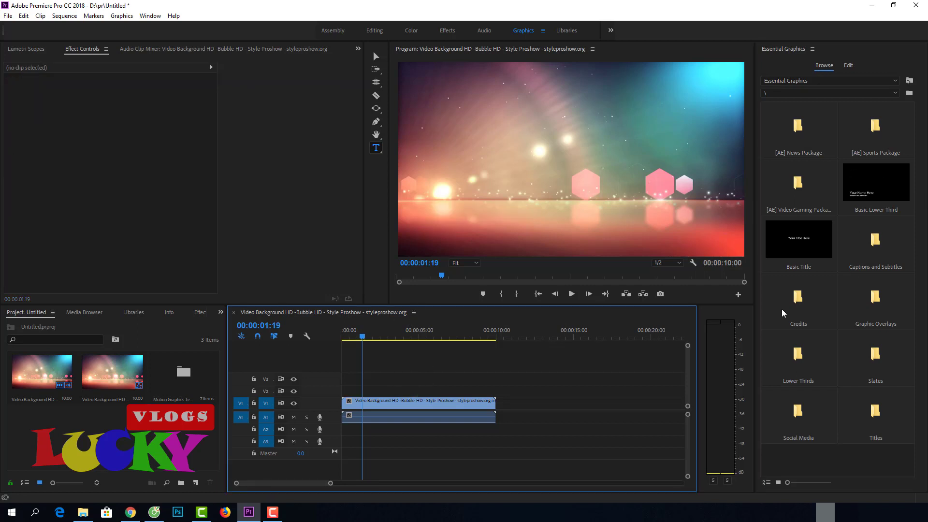
click(800, 366)
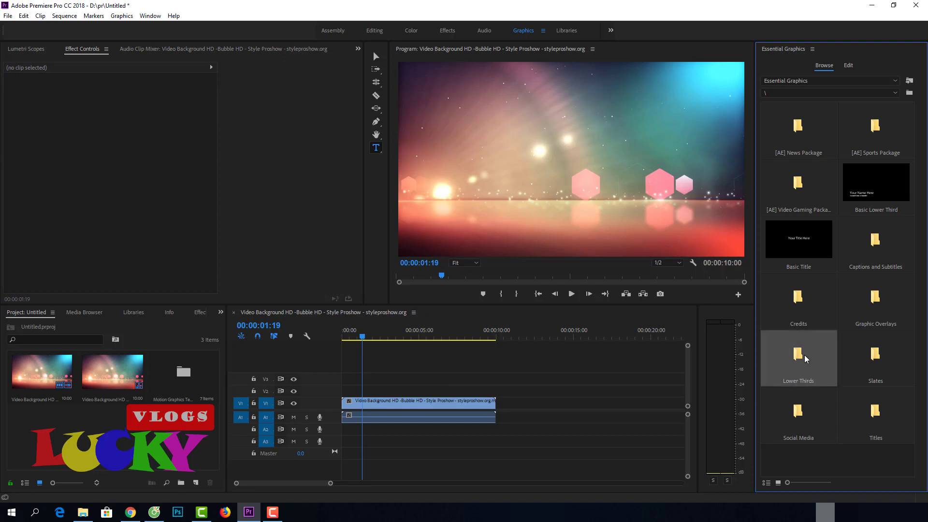
double_click(804, 355)
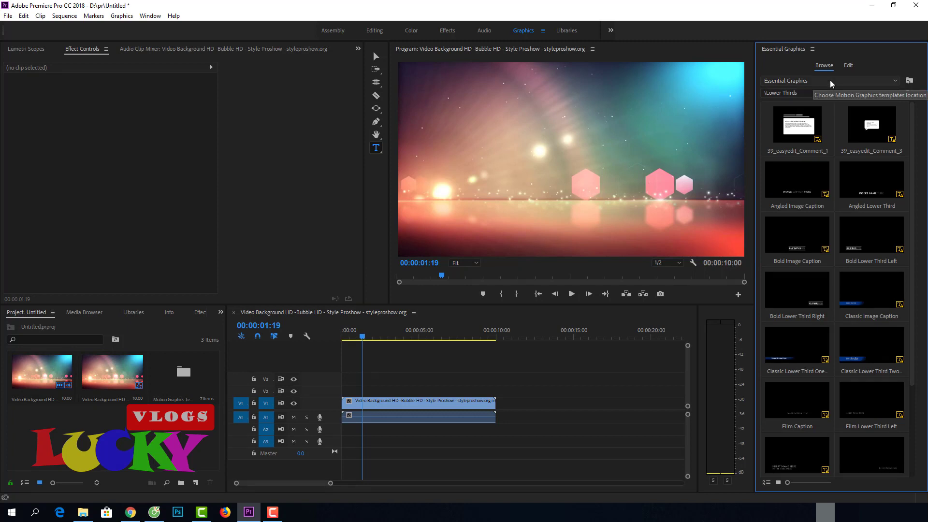
- Choose \Lower Thirds from the template folder list to show its templates
click(813, 92)
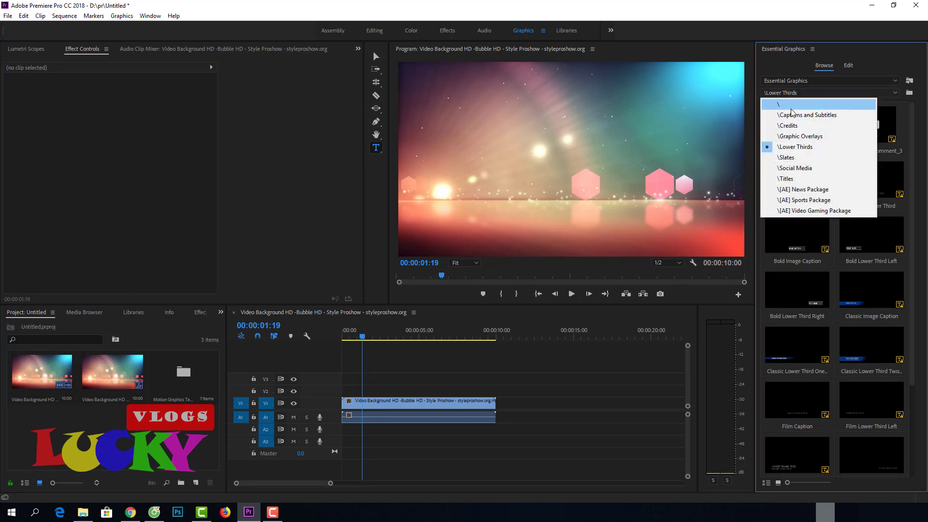
click(791, 104)
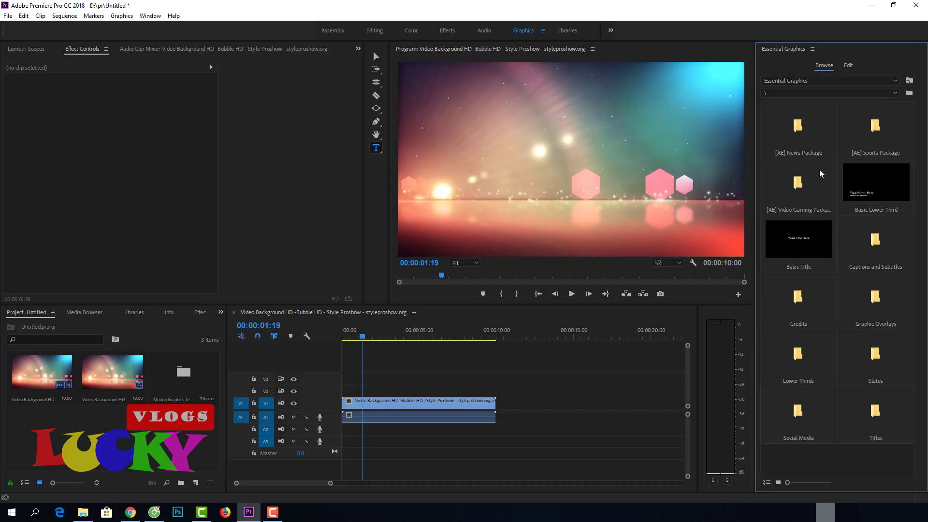
click(814, 92)
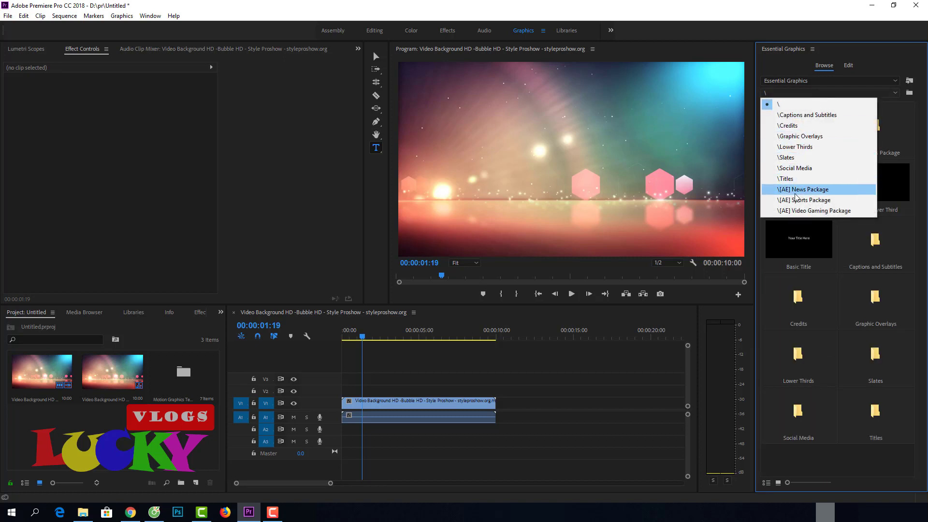
click(804, 149)
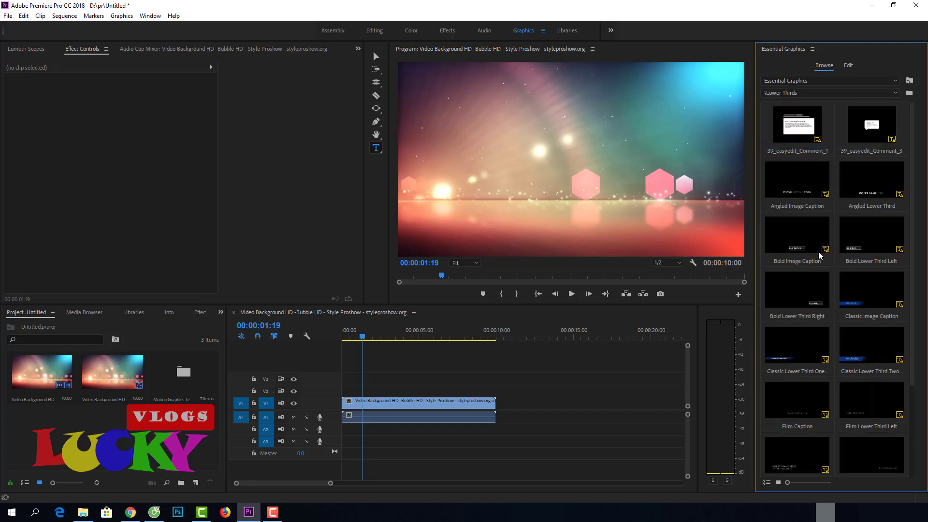
mouse_move(824, 250)
- Return the playhead to the sequence start and save the project
click(363, 338)
drag(364, 338, 343, 337)
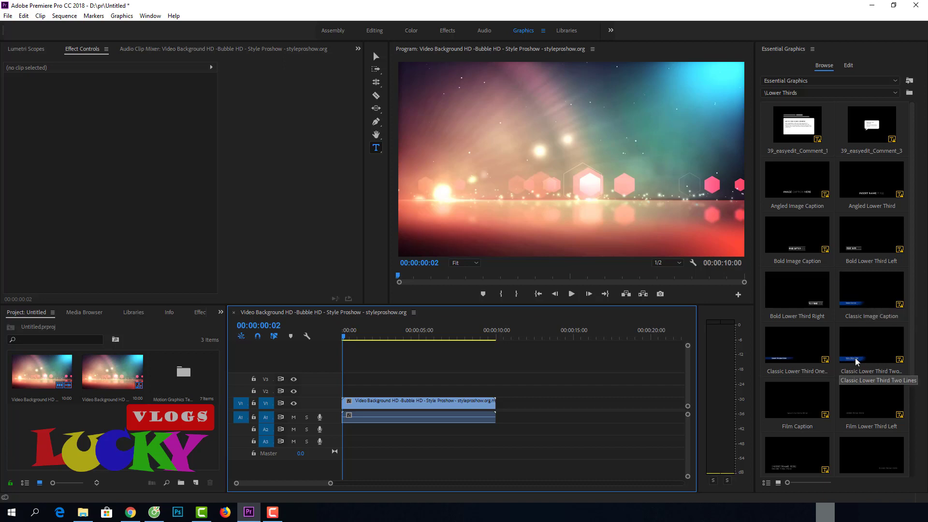
scroll(821, 419, down, 3)
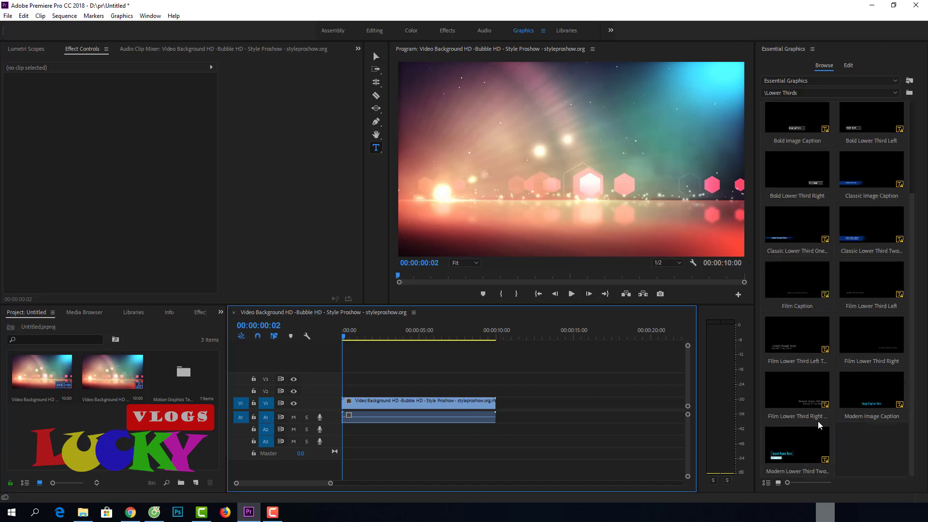
key(ctrl+s)
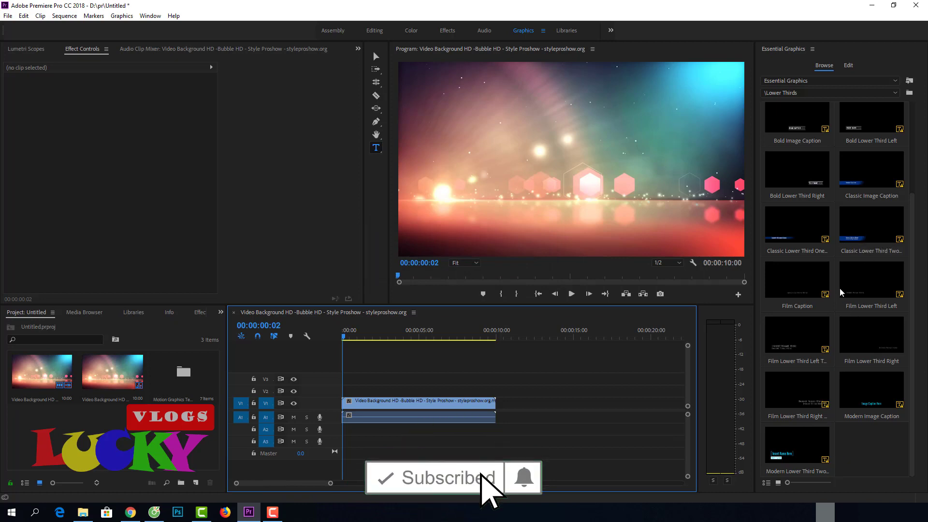
- Add Classic Lower Third Two on V2, dismiss Resolve Fonts, and preview it
mouse_move(869, 229)
mouse_down()
mouse_move(575, 357)
mouse_move(344, 389)
mouse_up()
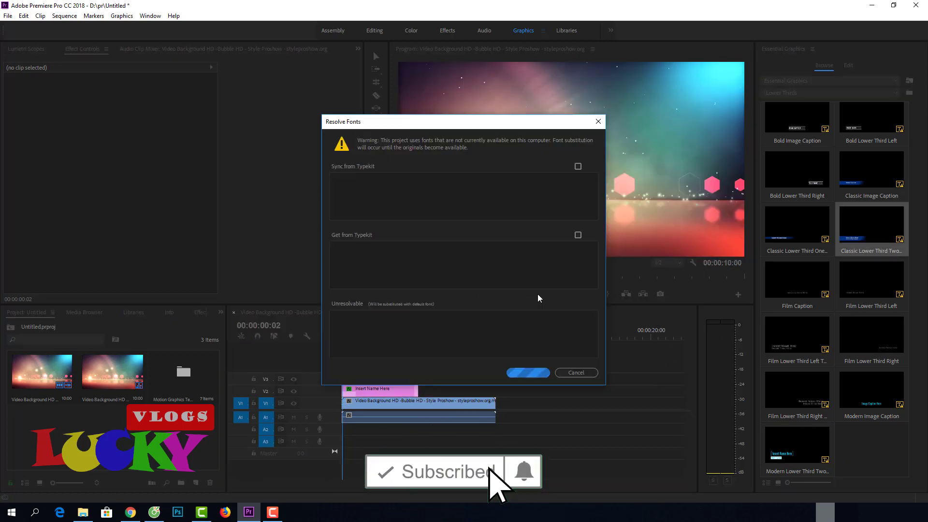
click(598, 122)
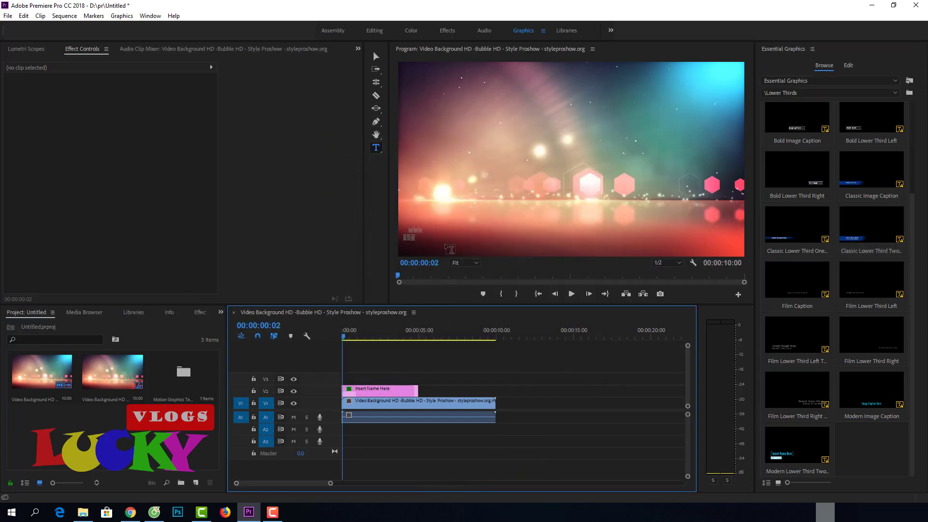
key(space)
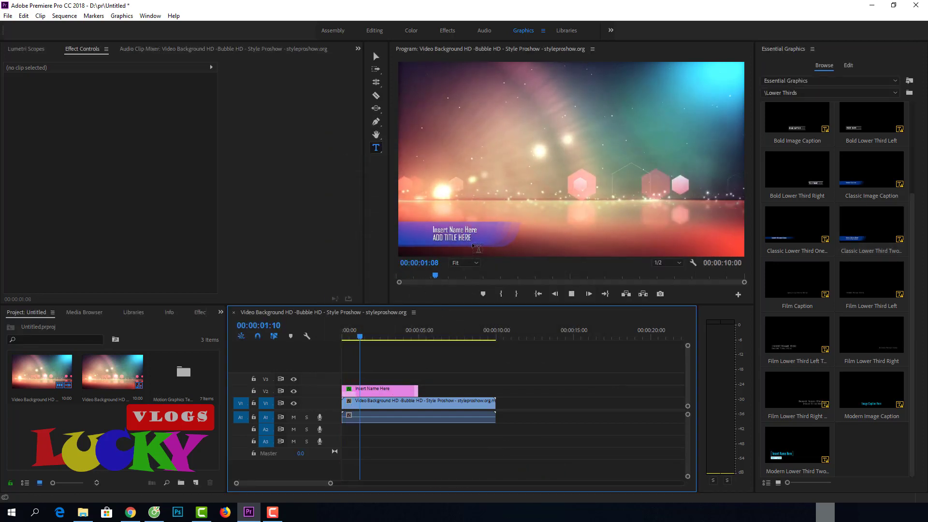
key(space)
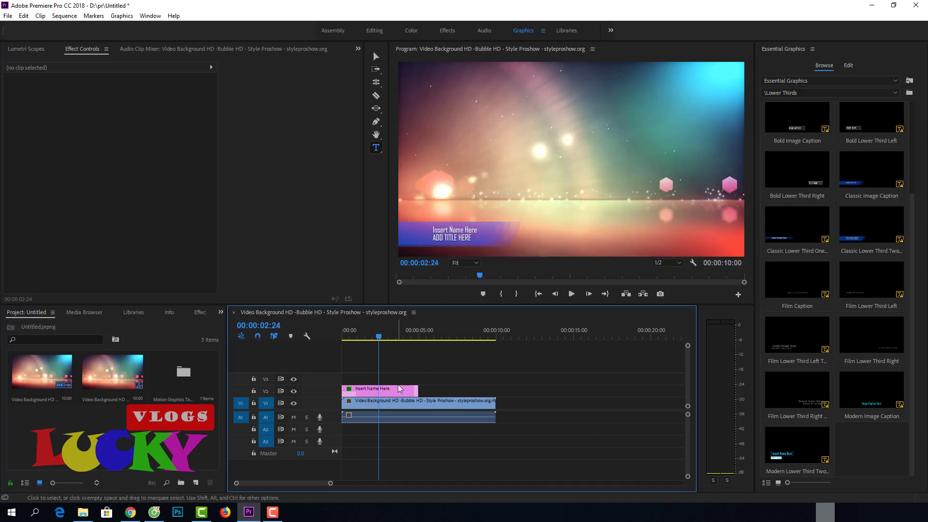
- Select the Insert Name Here clip and inspect its ADD TITLE HERE and Insert Name Here layers
click(398, 389)
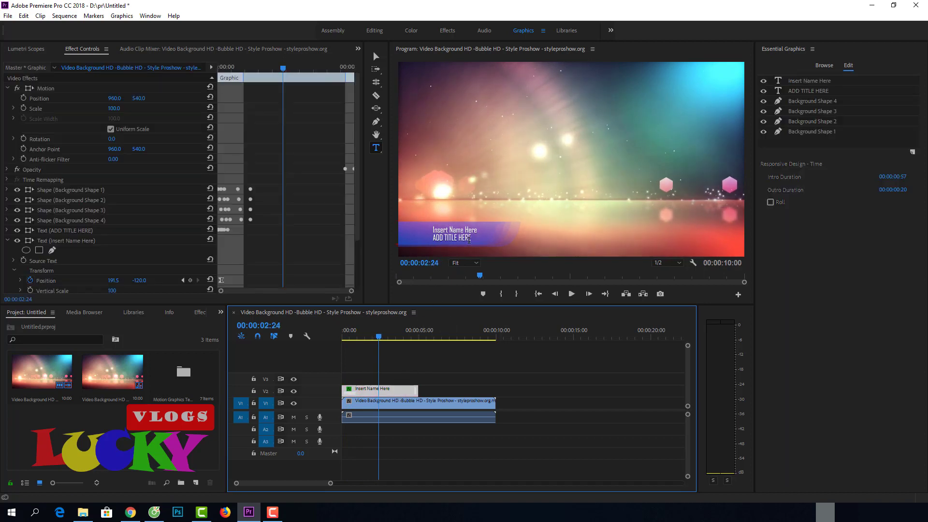
click(805, 91)
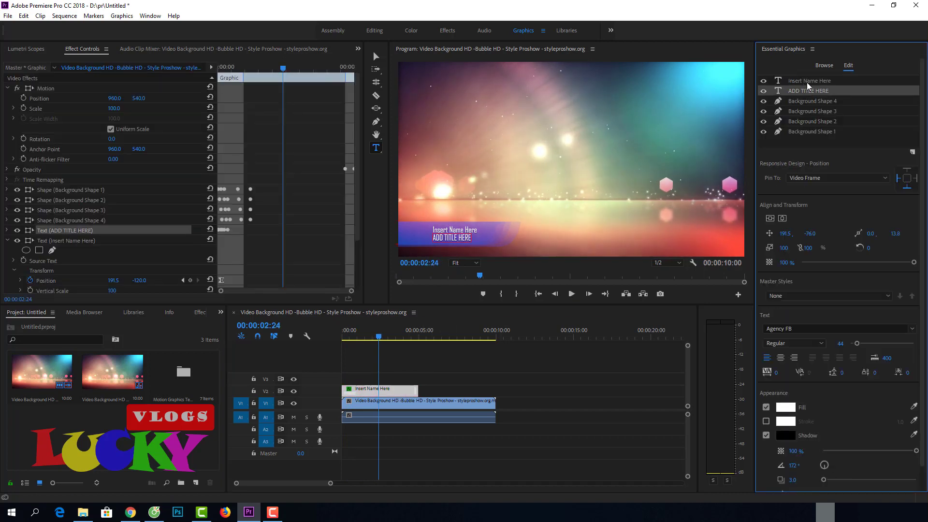
click(807, 82)
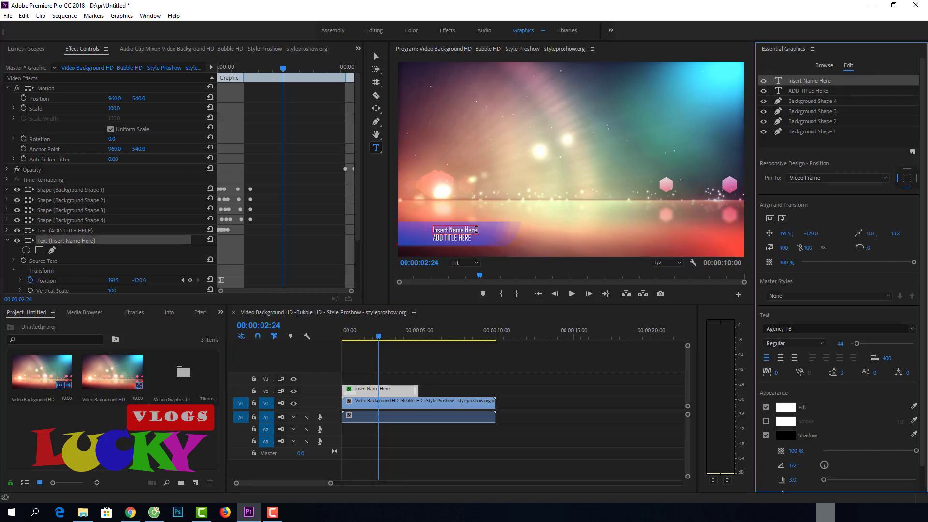
click(483, 236)
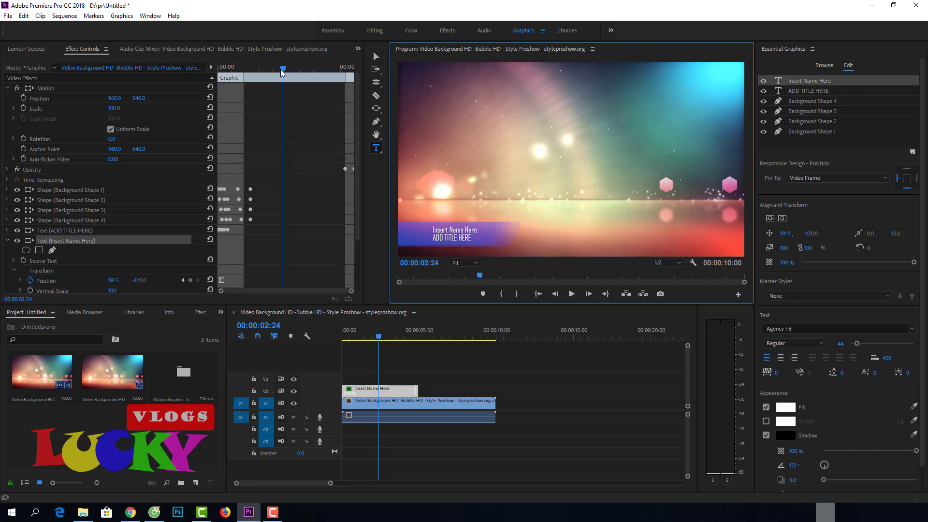
mouse_move(281, 67)
mouse_down()
mouse_move(204, 88)
mouse_move(239, 95)
mouse_up()
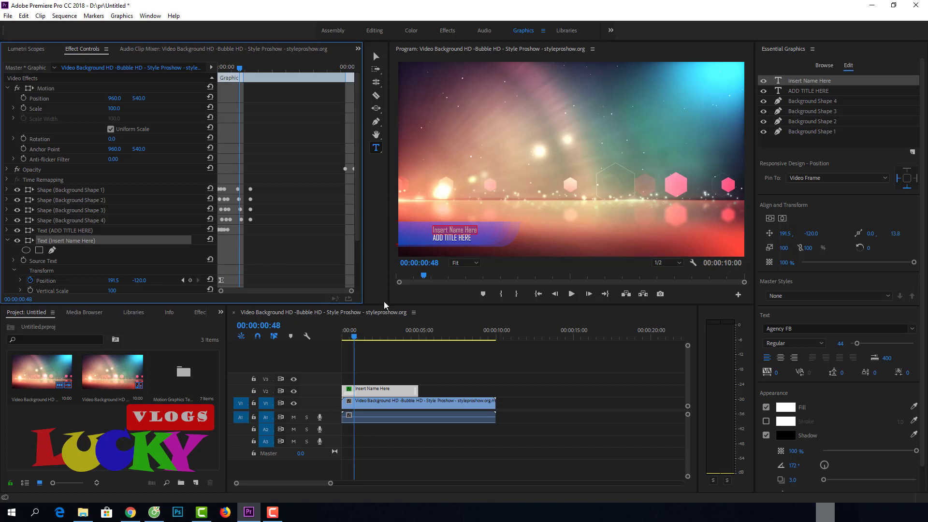
drag(356, 337, 343, 337)
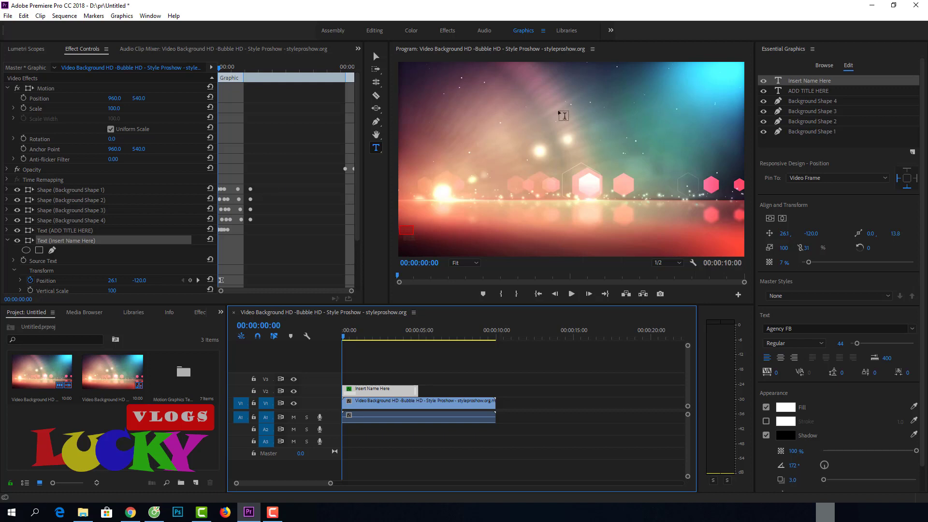
click(797, 91)
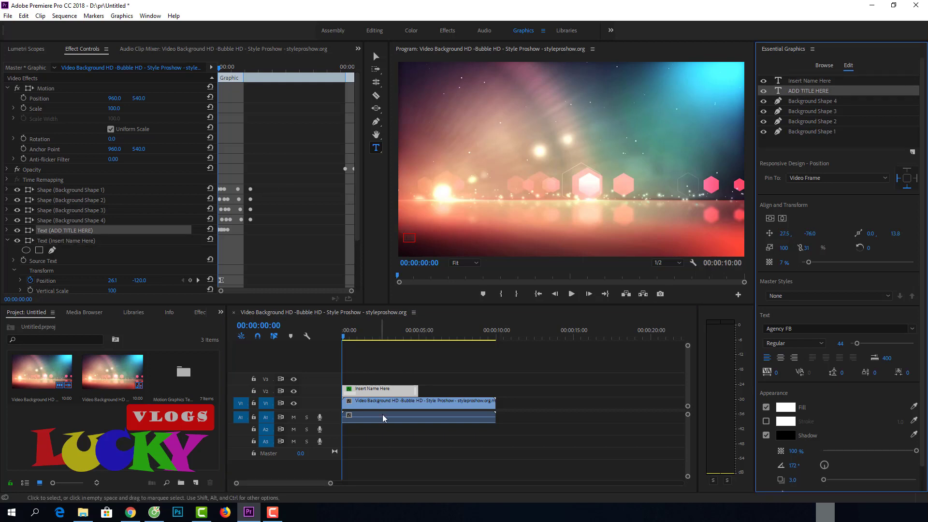
- Delete the lower third clip and browse the \Titles template folder
click(385, 393)
key(Delete)
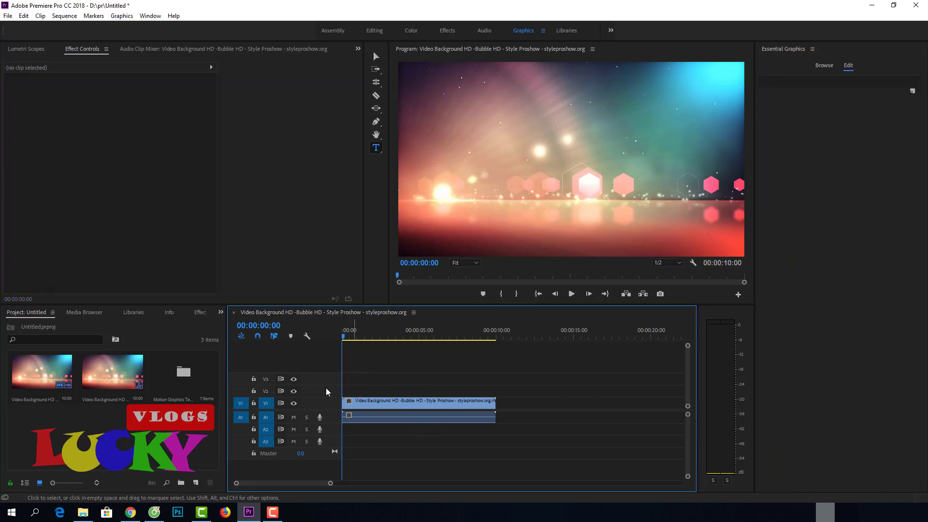
click(823, 67)
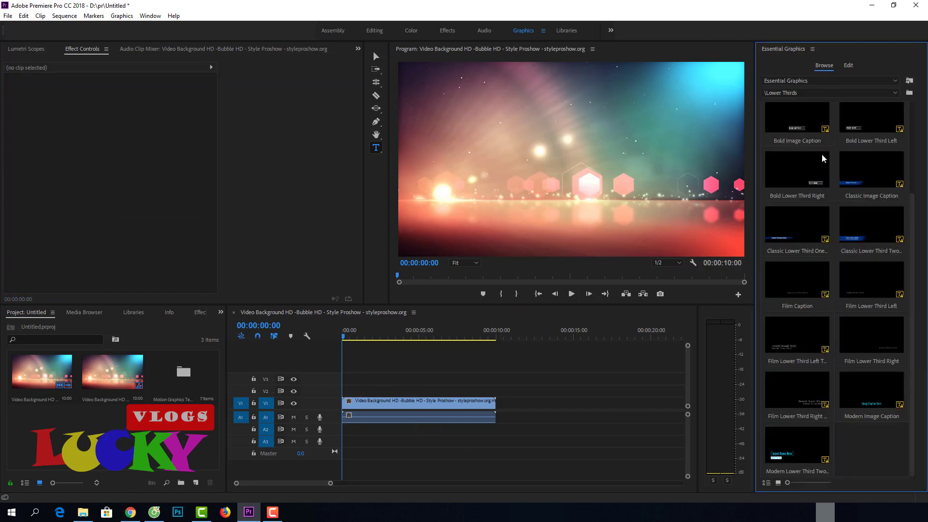
scroll(823, 158, up, 2)
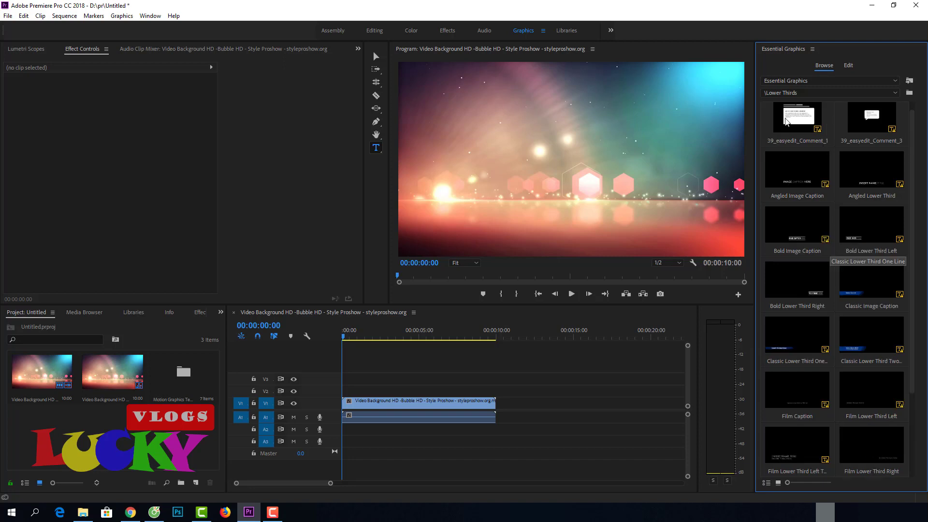
scroll(787, 122, down, 2)
click(788, 94)
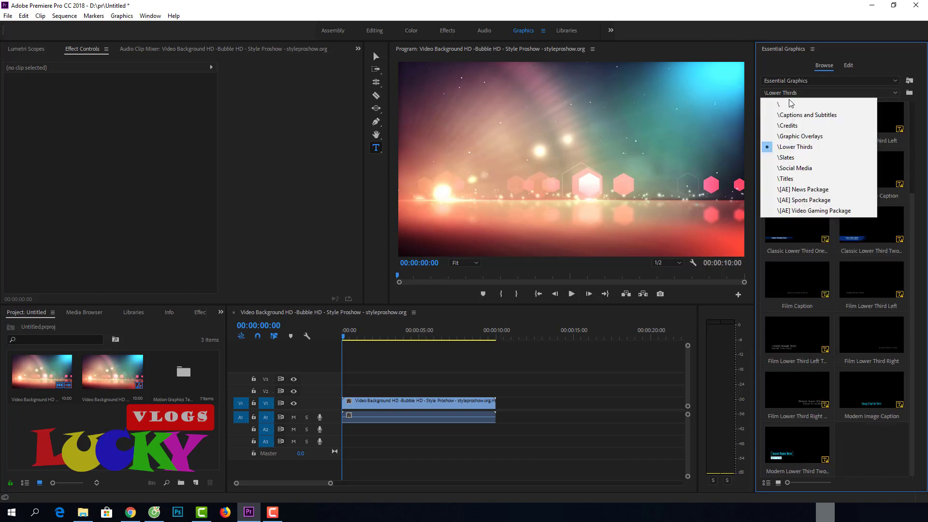
click(789, 179)
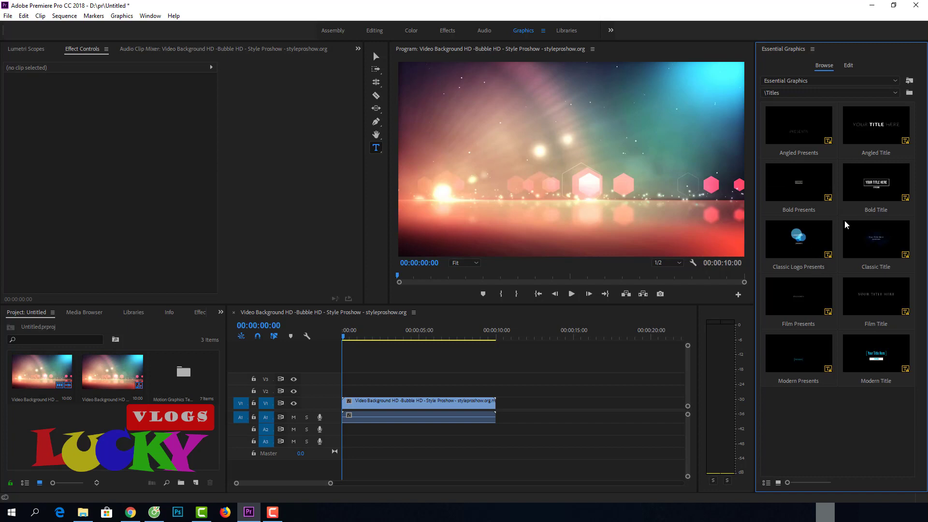
- Add Modern Title on V2, dismiss Resolve Fonts, preview it from the start, and select it
drag(884, 367, 344, 390)
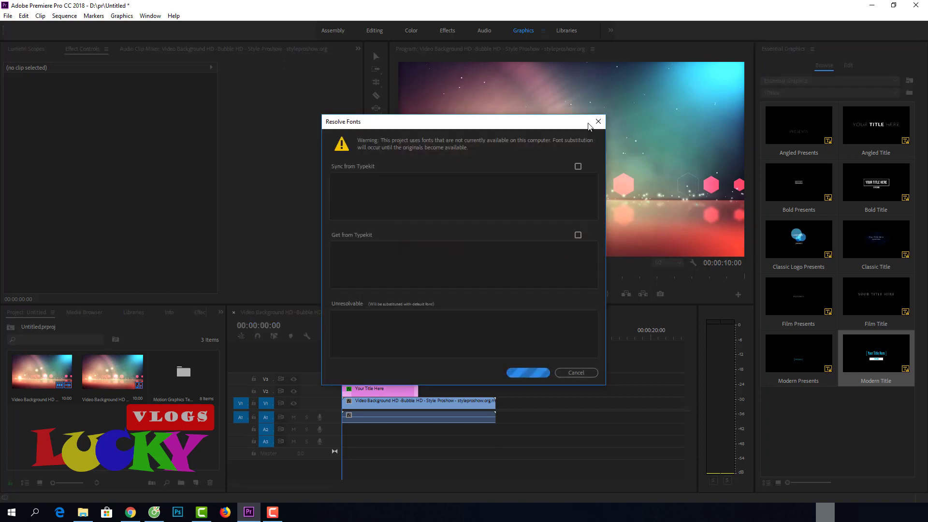
click(598, 123)
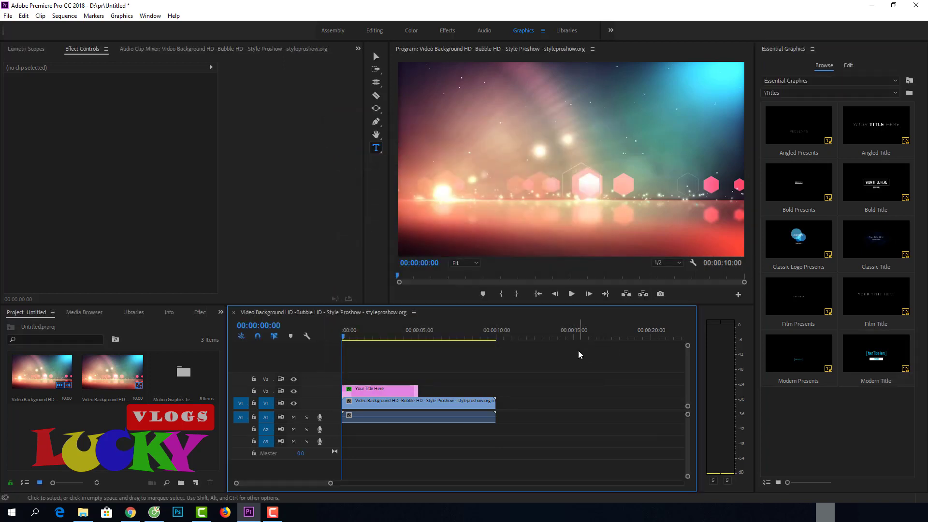
key(space)
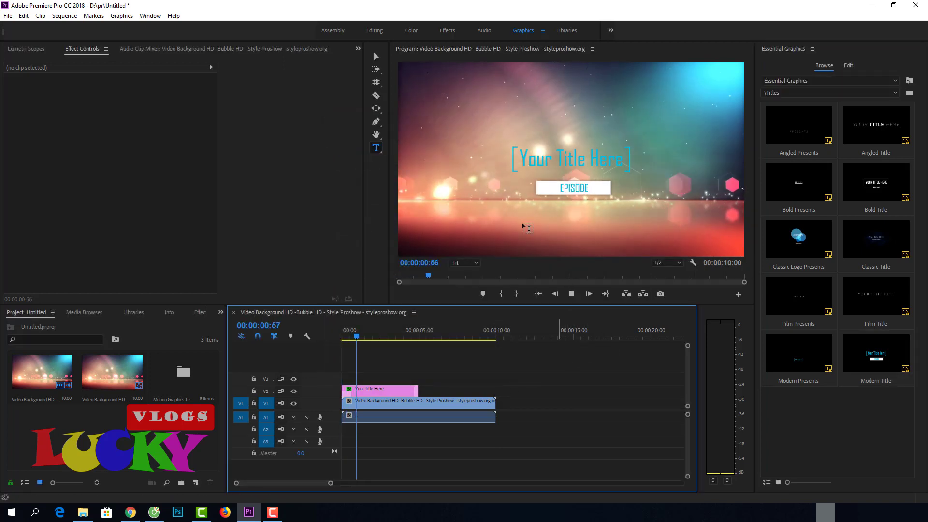
key(space)
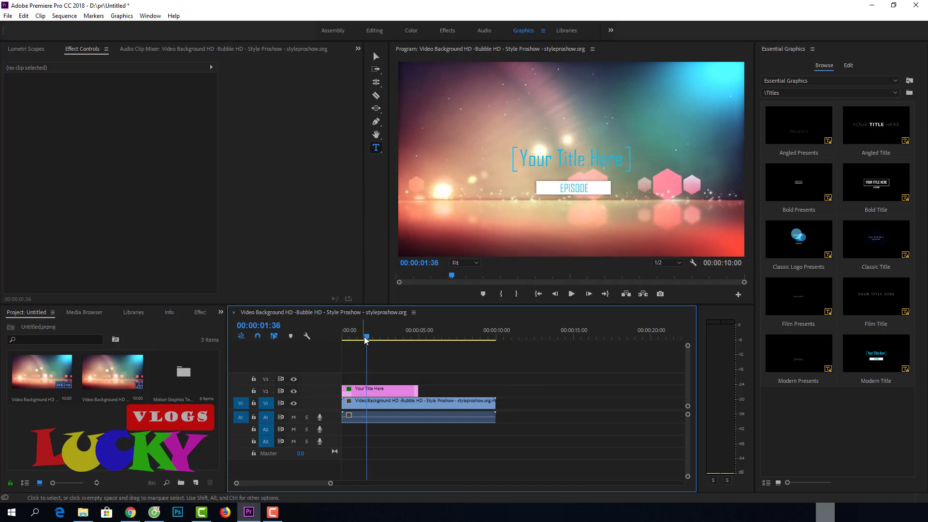
drag(362, 340, 340, 341)
key(space)
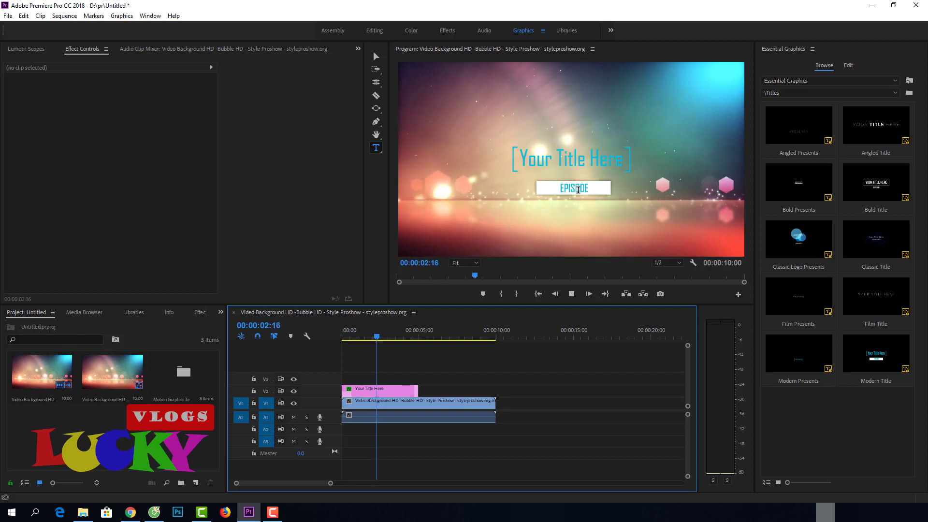
key(space)
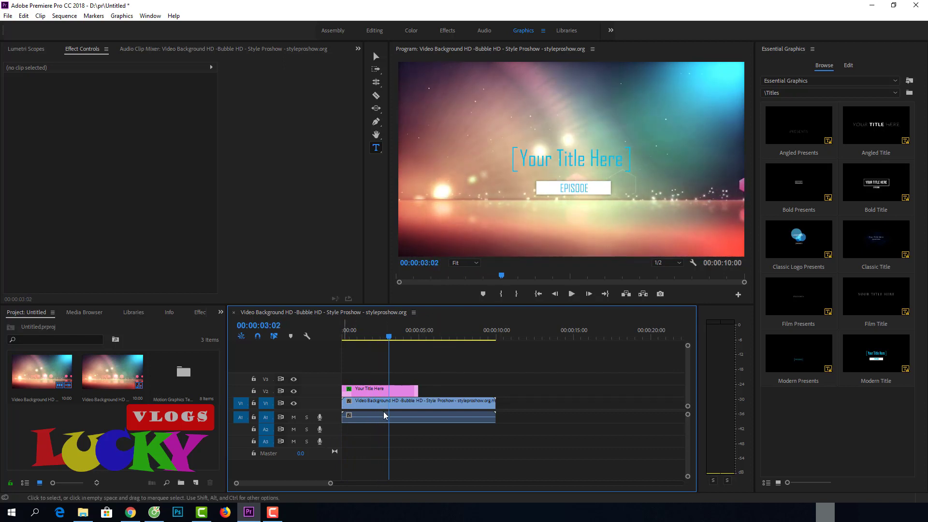
click(402, 393)
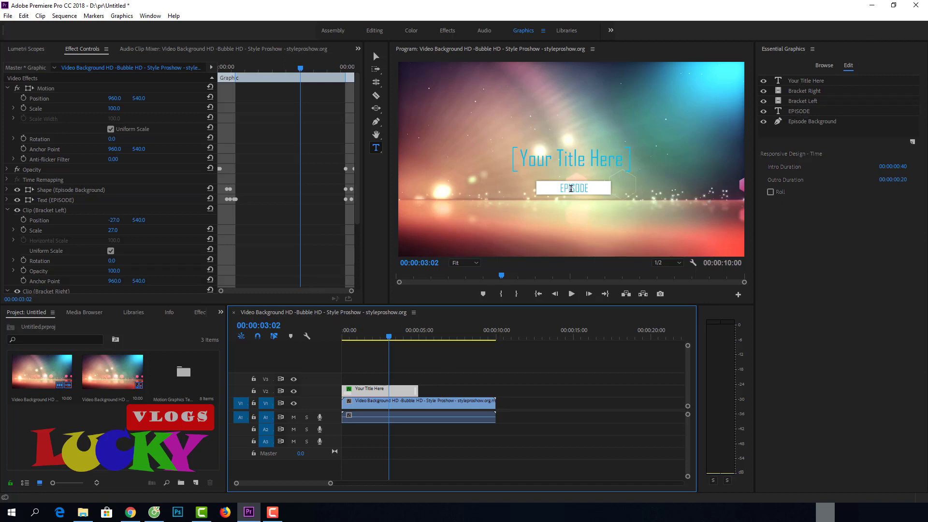
- Replay the Your Title Here animation from the start, then delete the clip from V2
key(Home)
key(space)
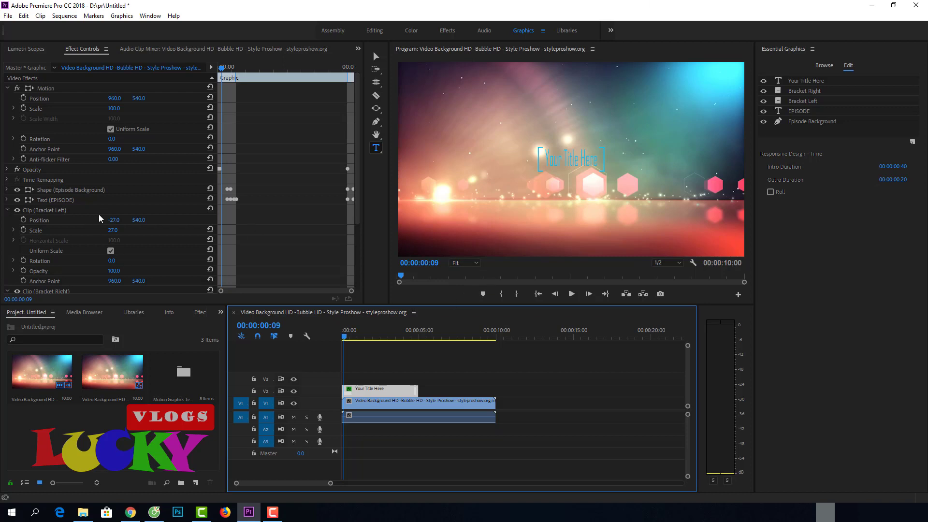
scroll(184, 169, down, 2)
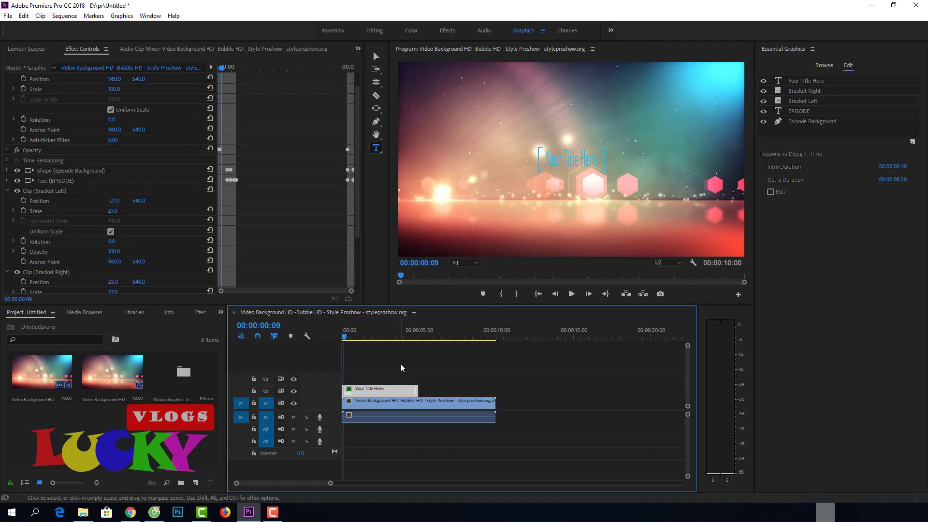
key(Delete)
- Place the Sports Lower Third Center template from the [AE] Sports Package on V2
click(818, 67)
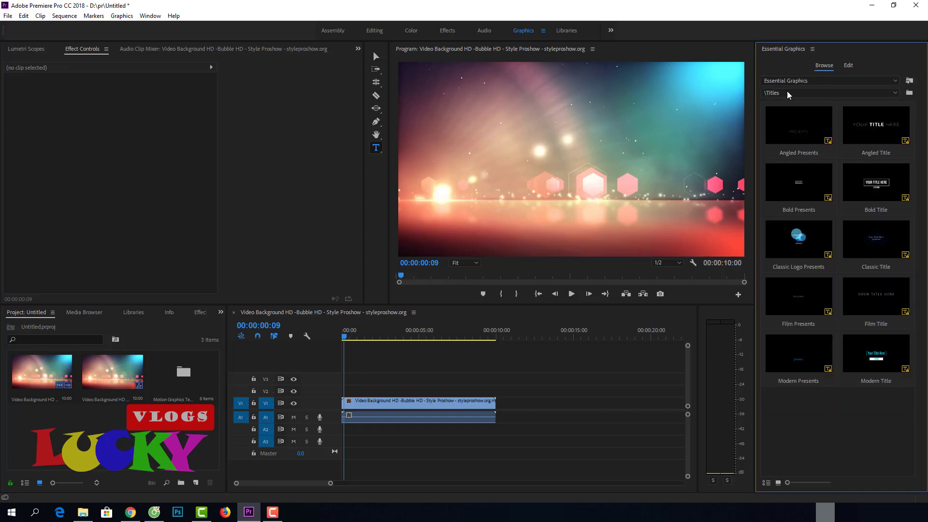
click(780, 92)
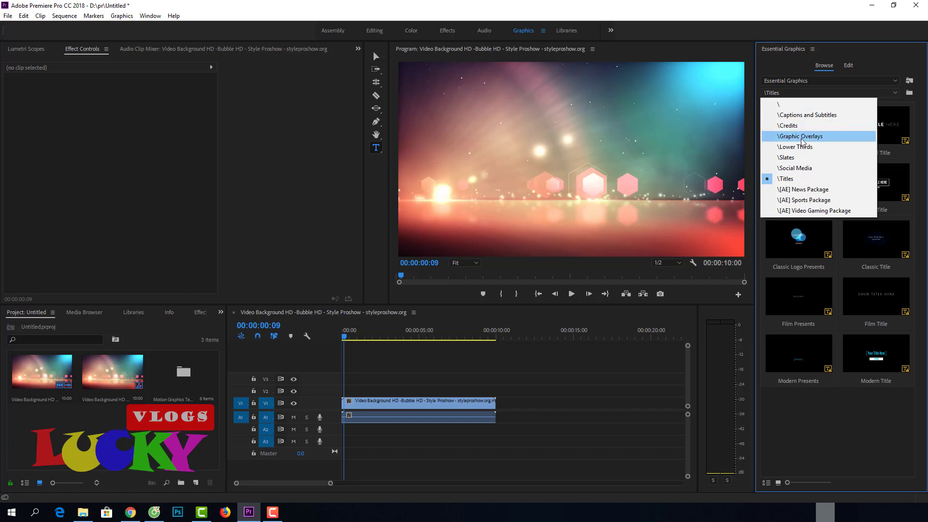
click(802, 201)
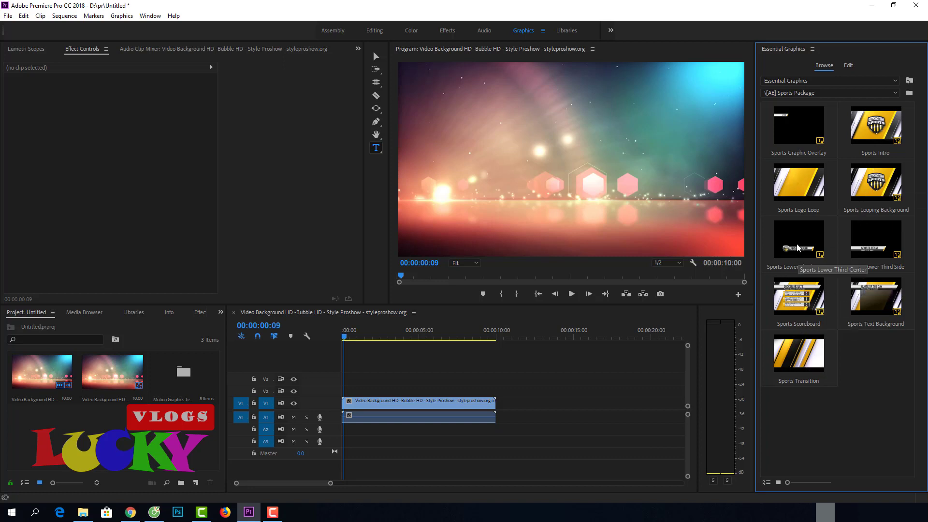
mouse_move(799, 242)
mouse_down()
mouse_move(734, 336)
mouse_move(369, 389)
mouse_up()
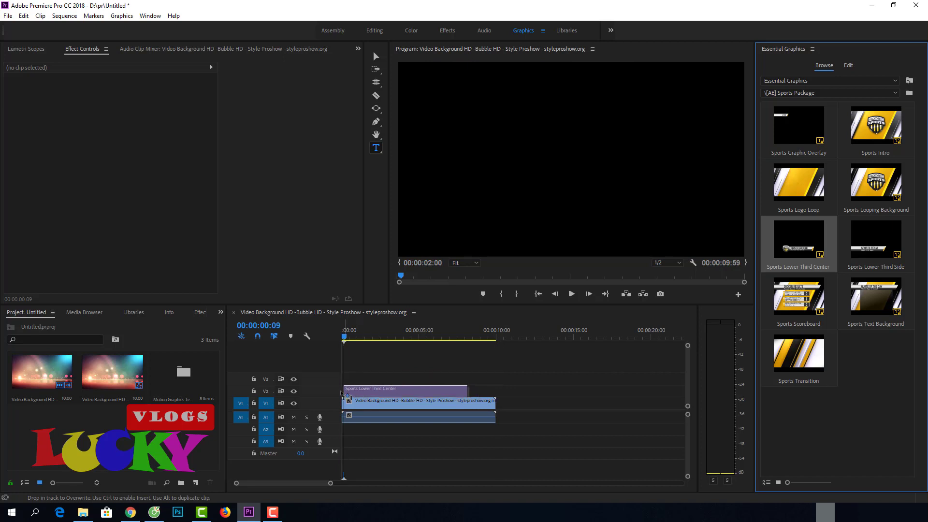
- Preview the lower third from the start of the sequence, then delete the clip from V2
key(space)
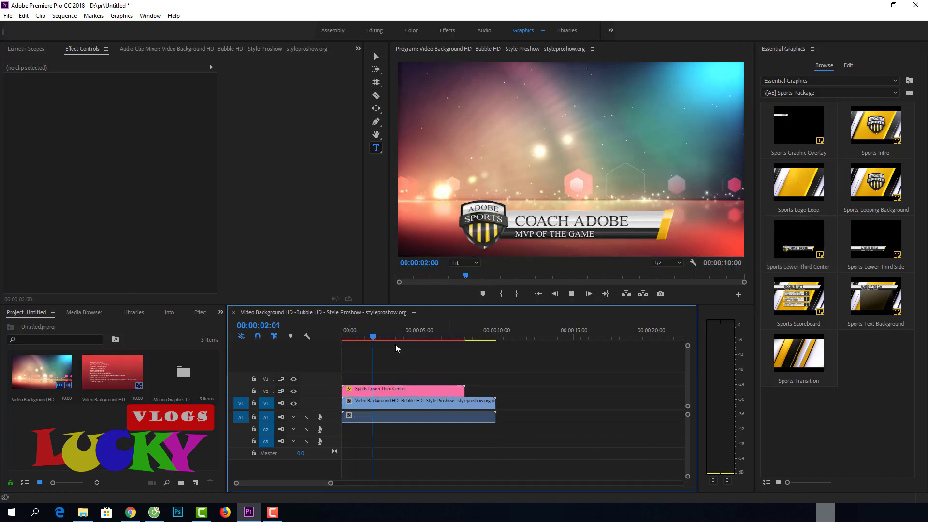
click(372, 339)
drag(372, 339, 334, 332)
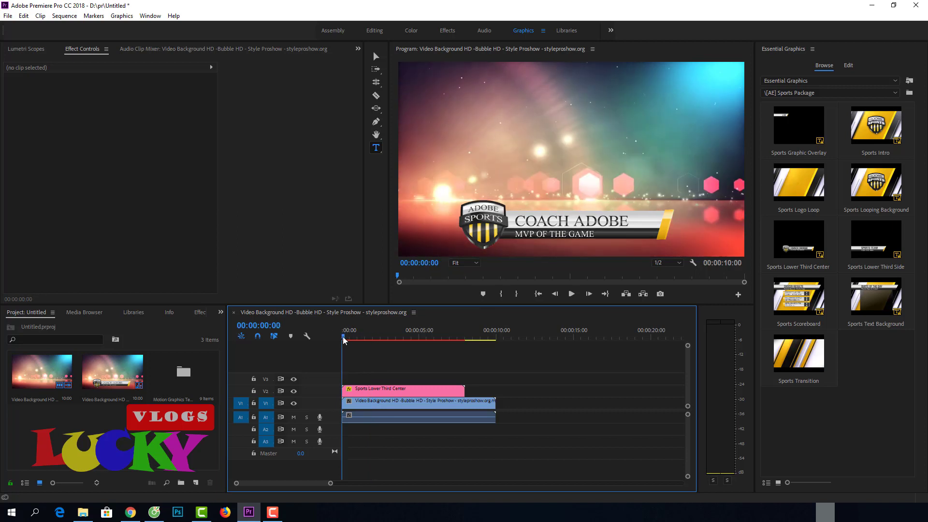
key(space)
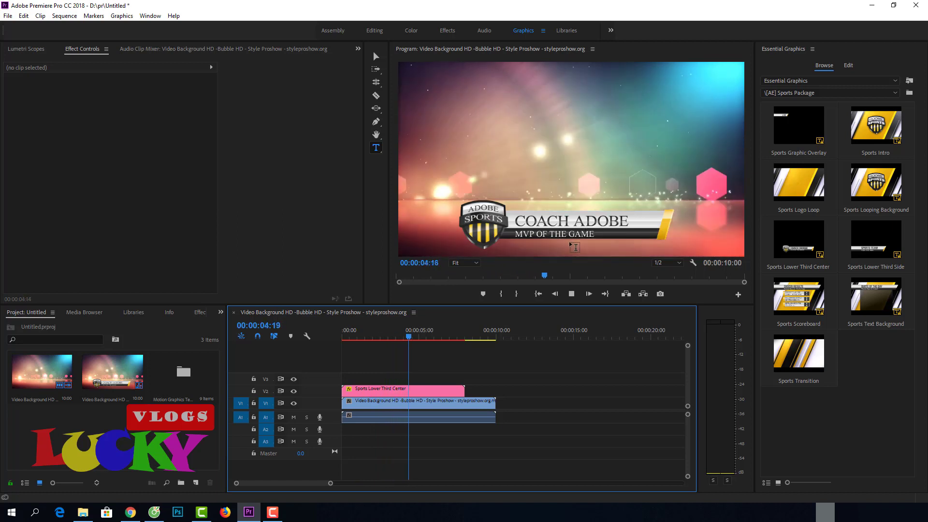
key(space)
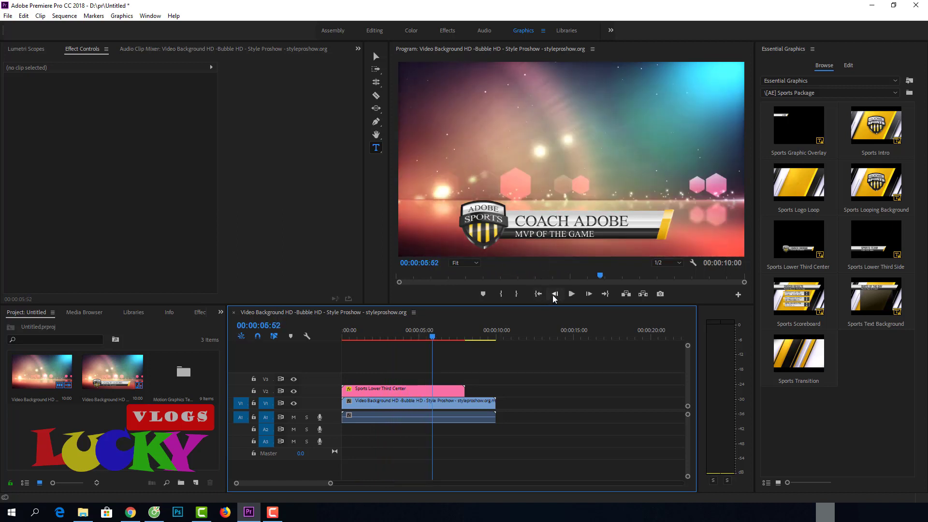
click(415, 392)
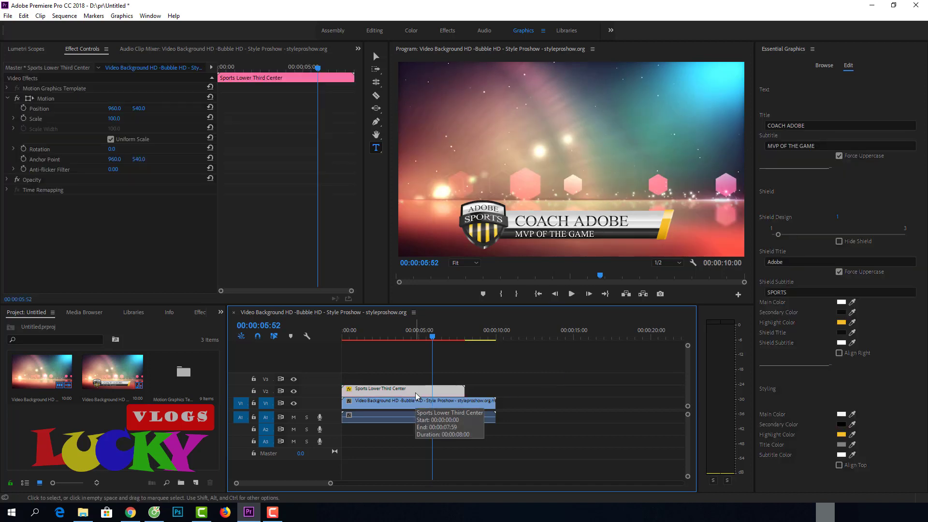
key(Delete)
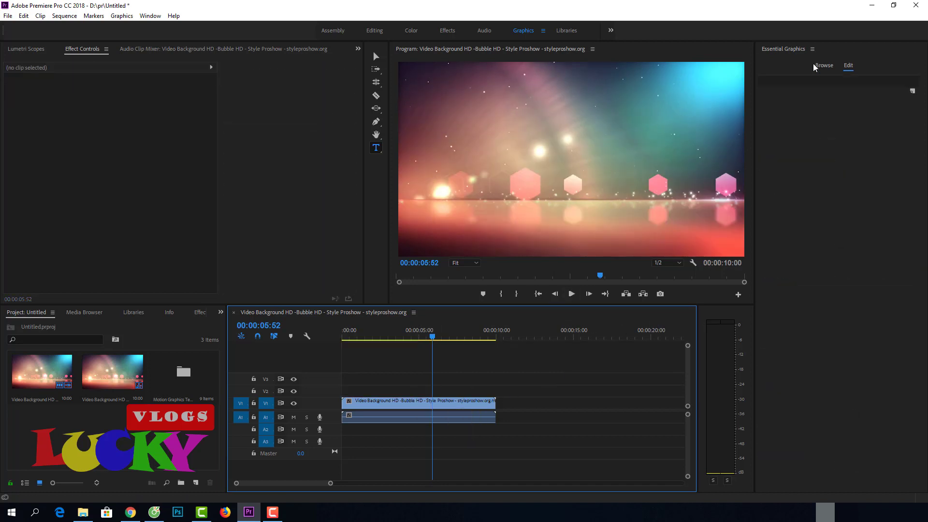
click(813, 65)
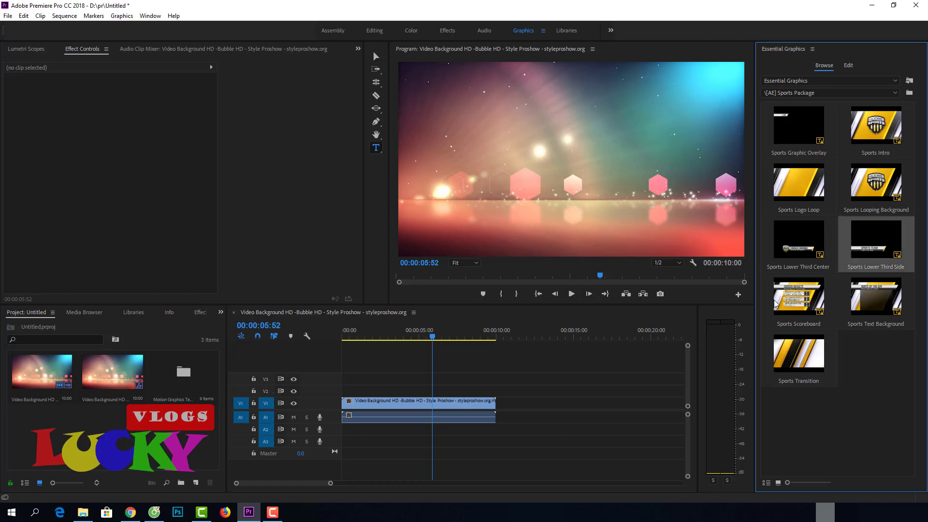
drag(775, 303, 334, 396)
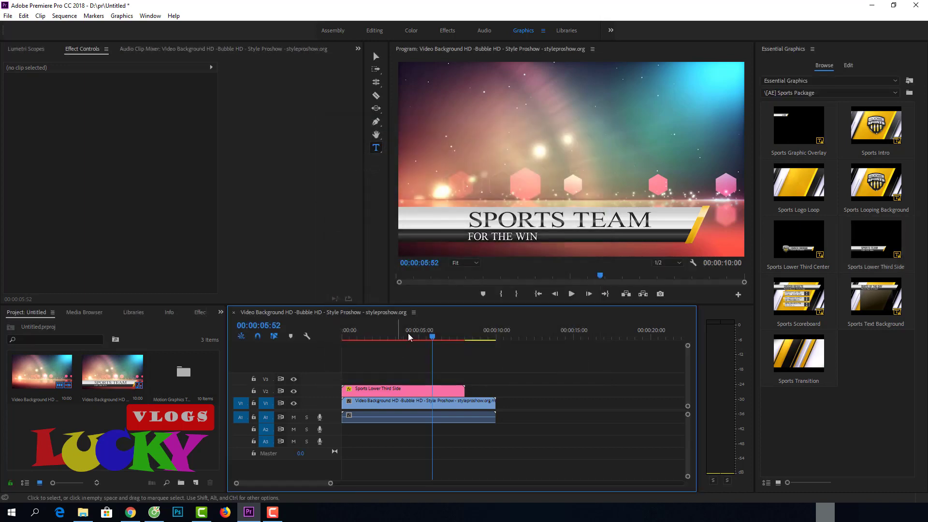
key(Home)
key(space)
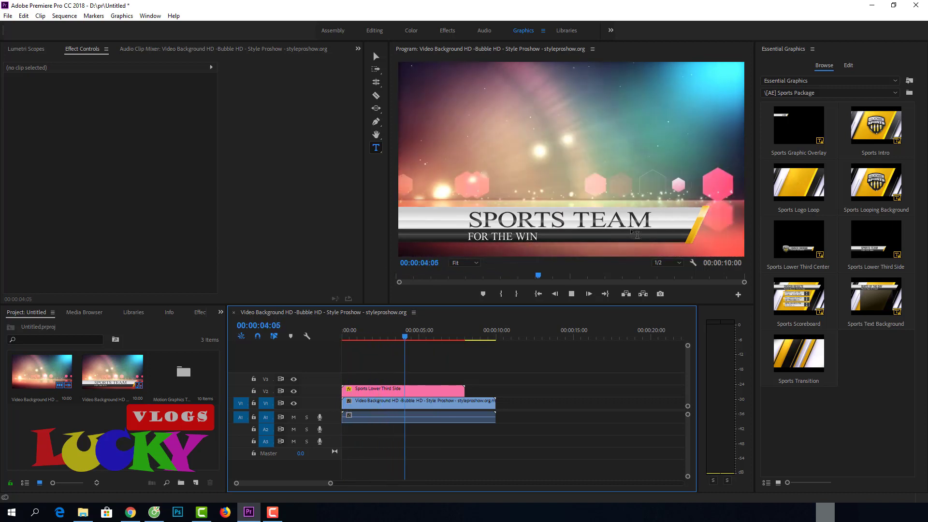
key(space)
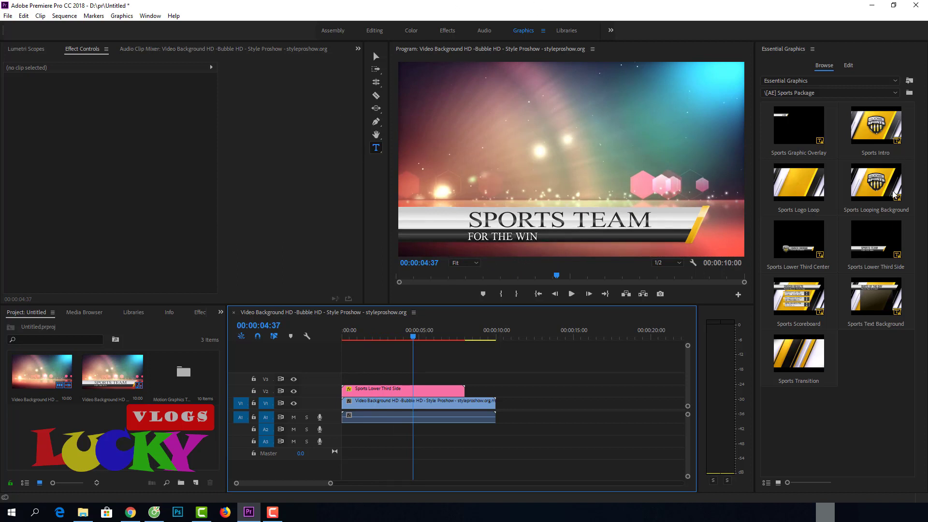
click(459, 391)
key(Delete)
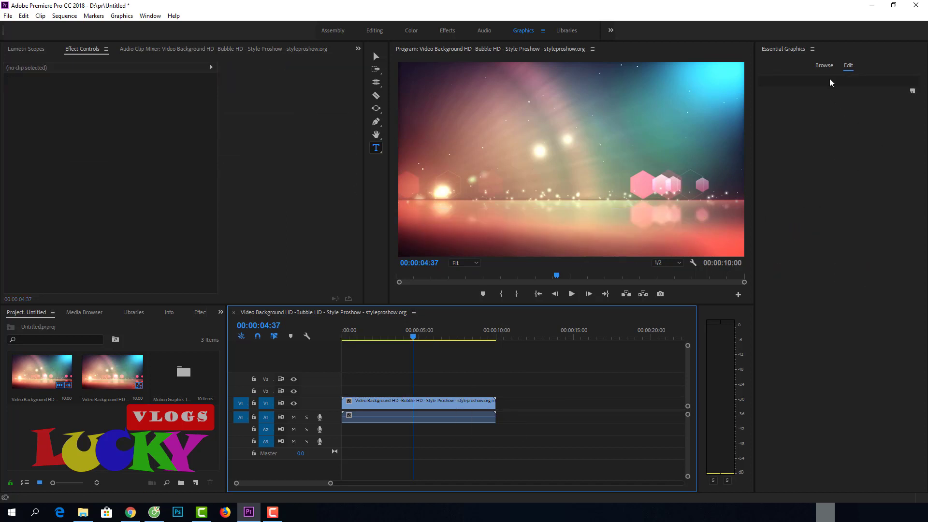
- Browse the \Titles and \Captions and Subtitles template folders, ending on \Social Media
click(824, 65)
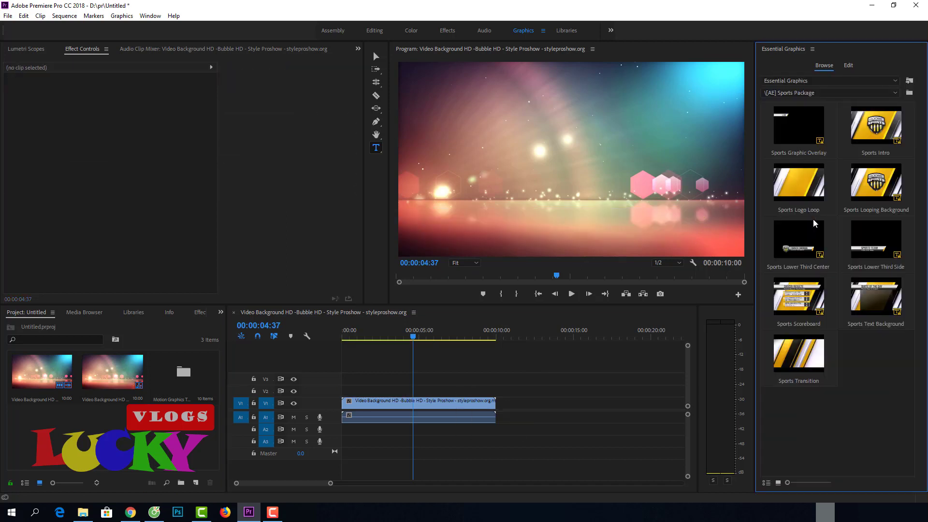
click(809, 94)
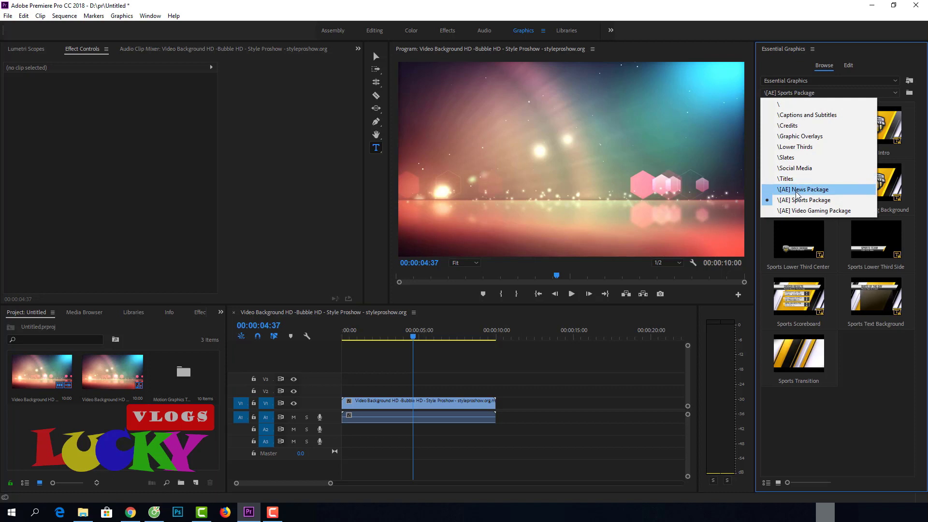
click(793, 178)
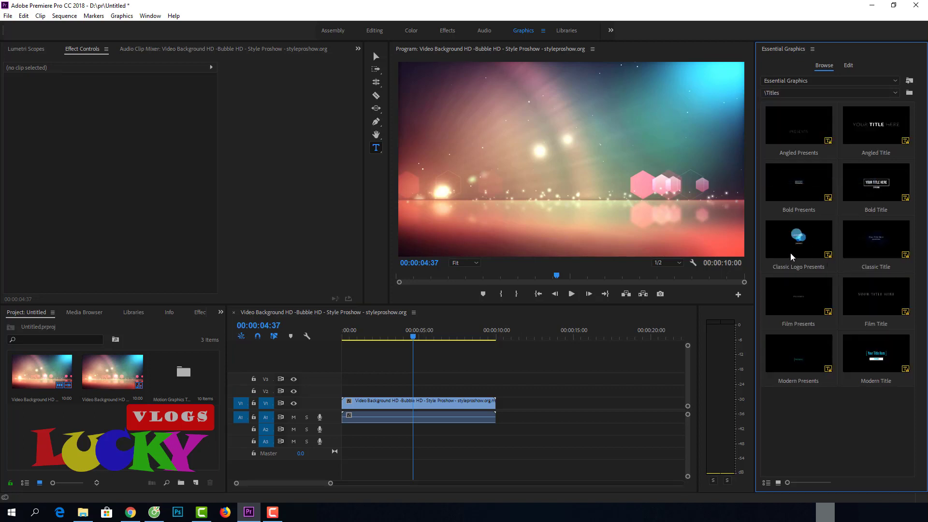
click(820, 93)
click(795, 132)
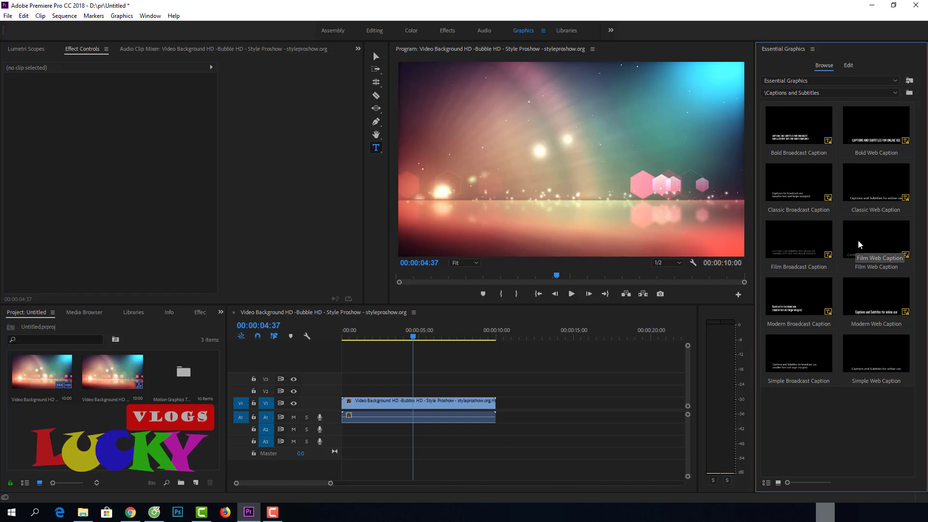
click(829, 92)
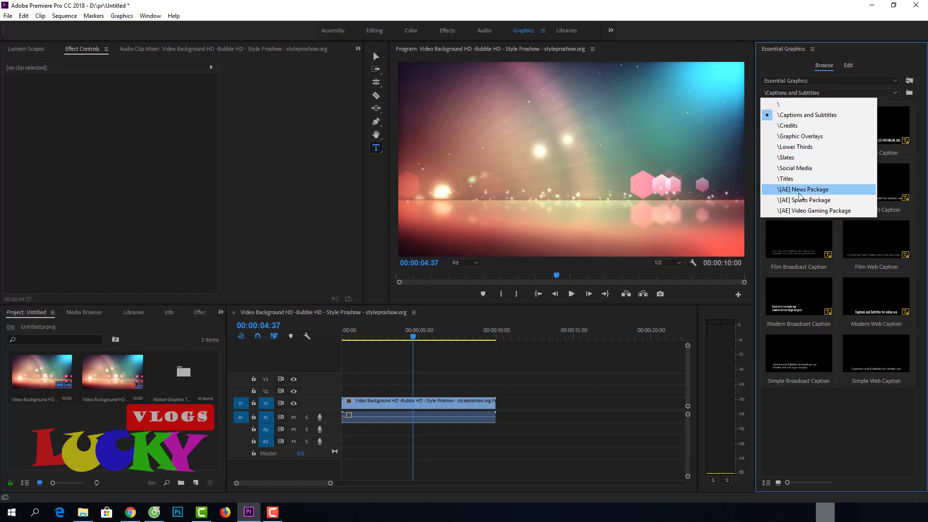
click(797, 167)
- Add the Subscribe animation to the start of V2 and play it back
drag(803, 185, 337, 395)
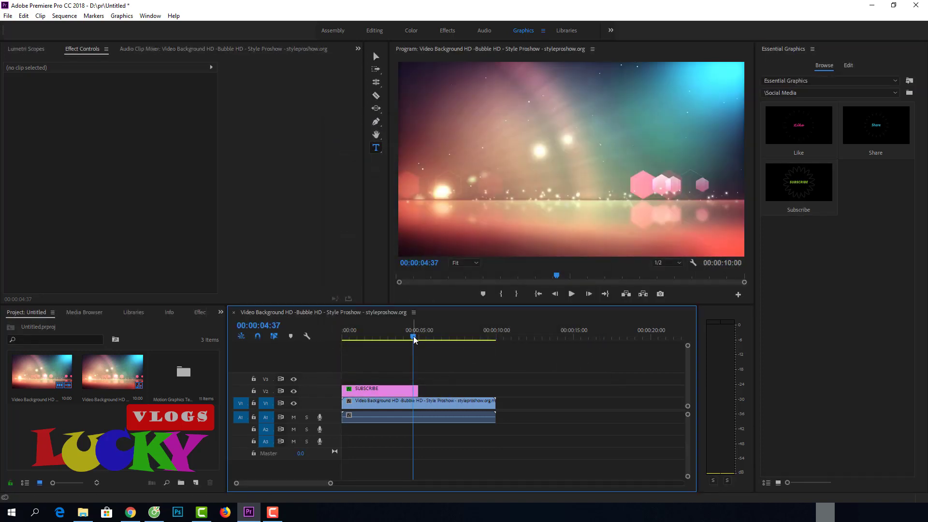
drag(412, 344, 310, 369)
key(space)
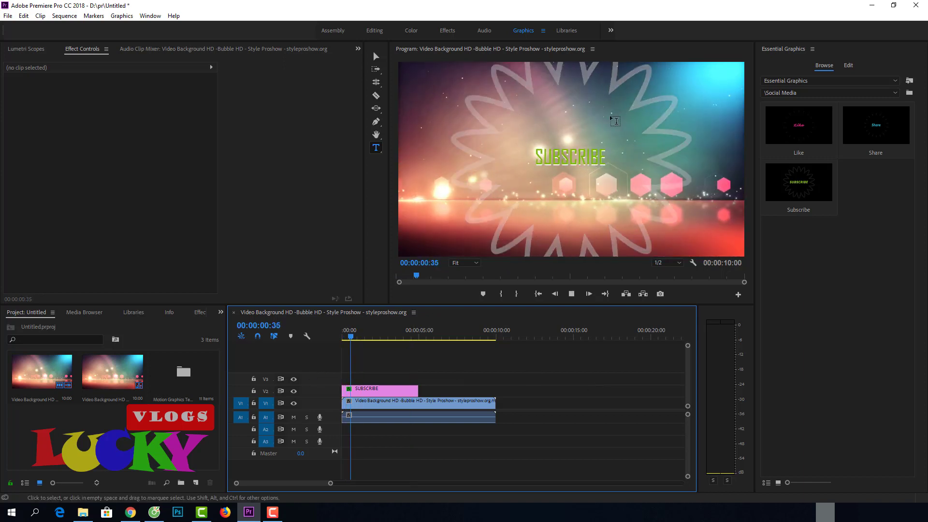
key(space)
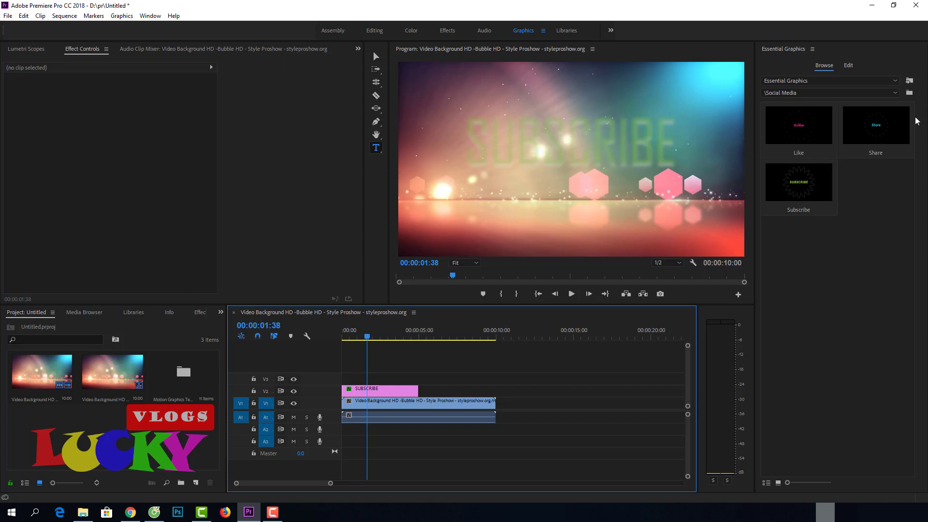
- Place a \Credits template after the SUBSCRIBE clip on V2 and preview it
click(792, 93)
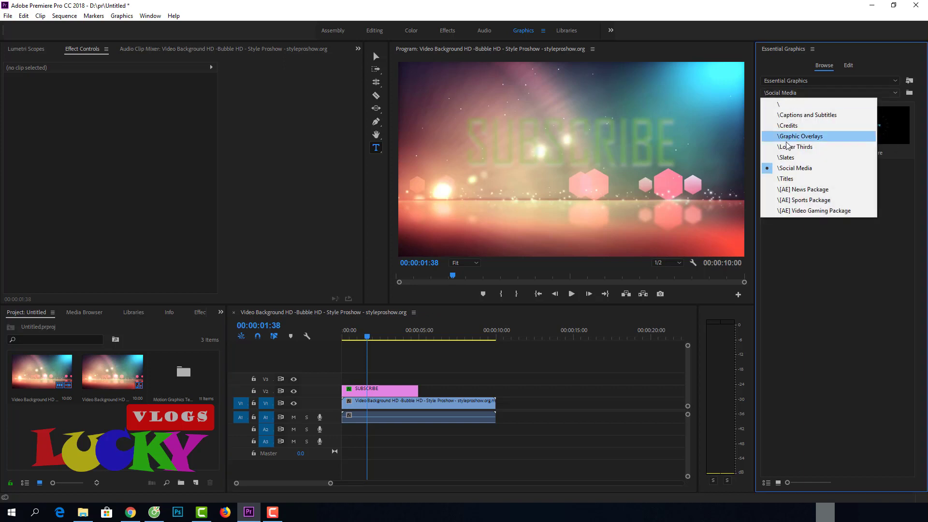
click(790, 126)
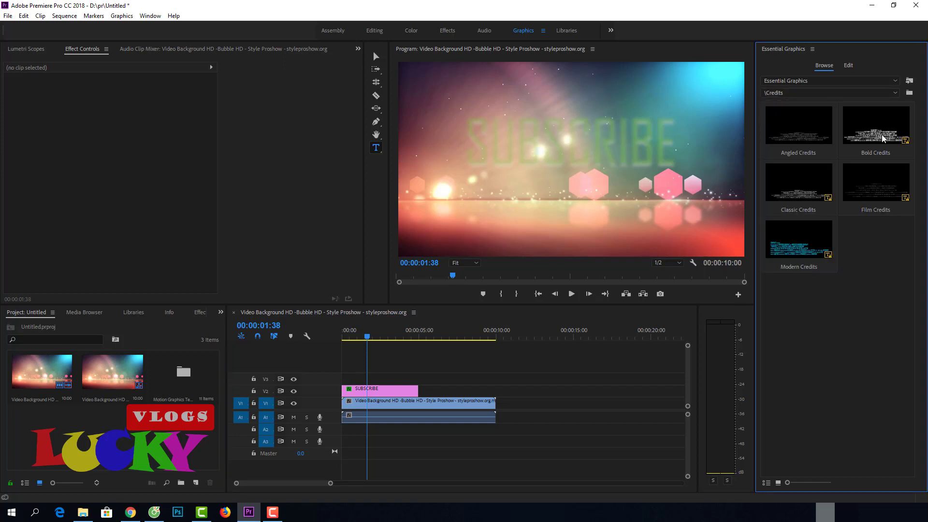
drag(876, 184, 427, 389)
drag(368, 338, 415, 355)
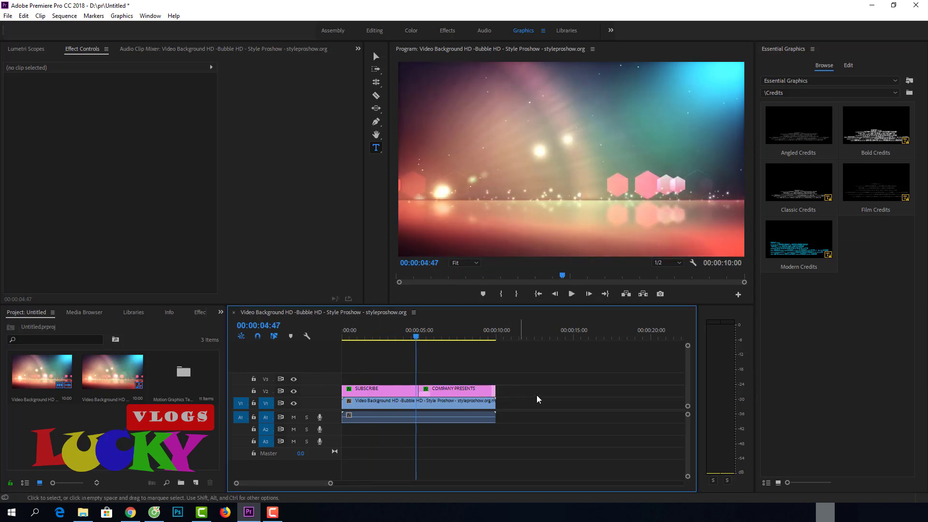
click(574, 297)
key(space)
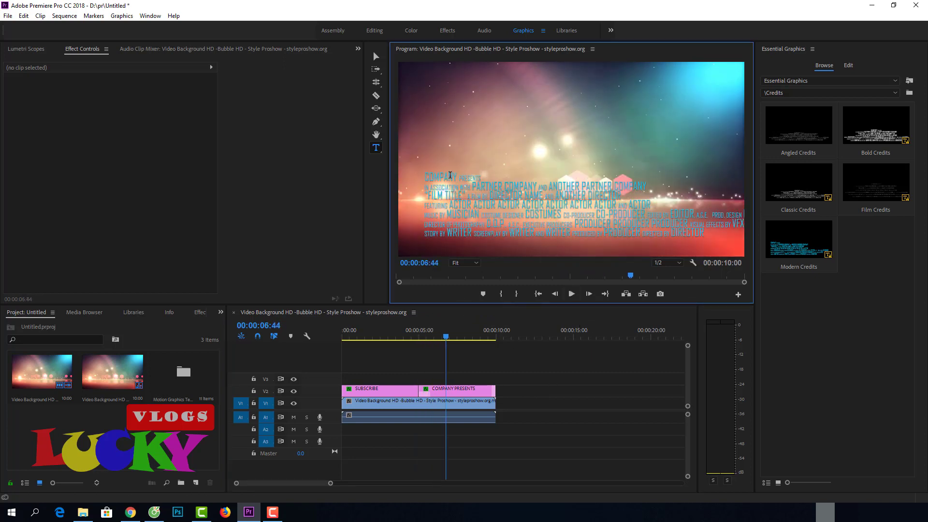